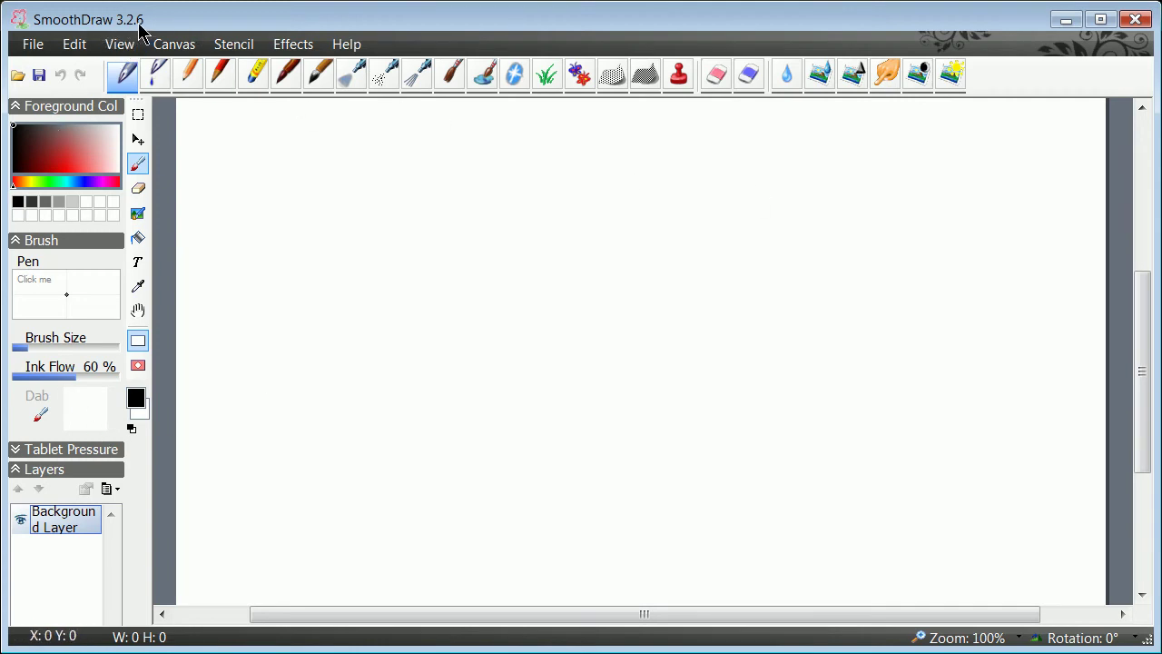
Add Layer 1 above the background, toggle the background's visibility, then select a green Digital Pencil
click(111, 489)
click(173, 510)
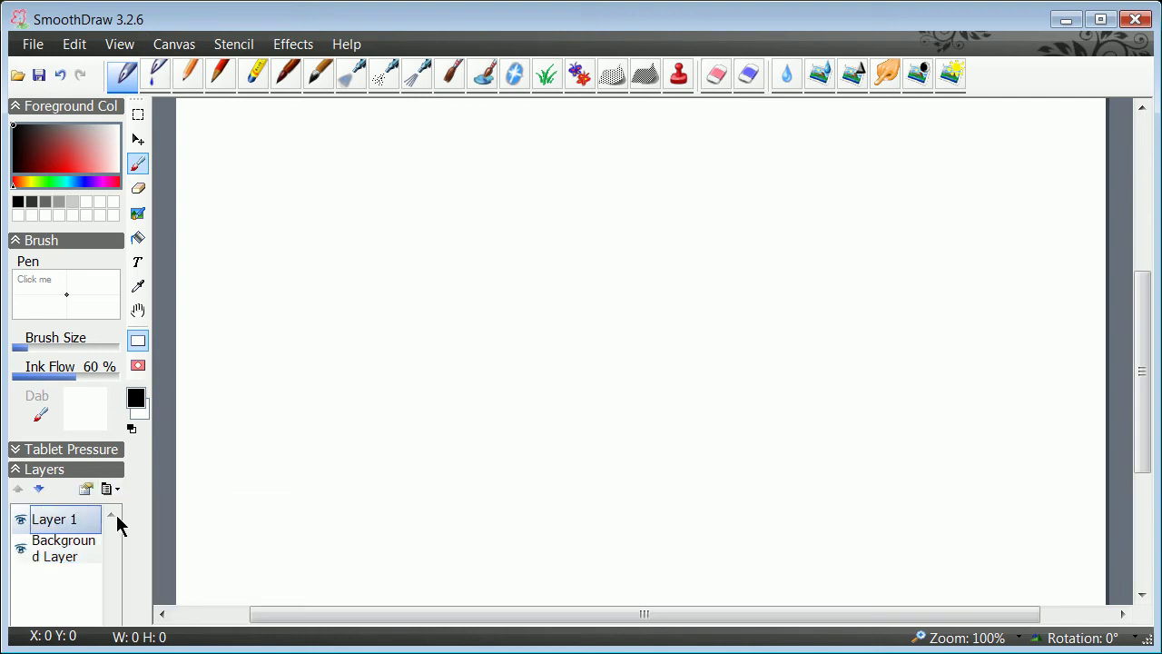
click(20, 549)
click(20, 548)
click(20, 548)
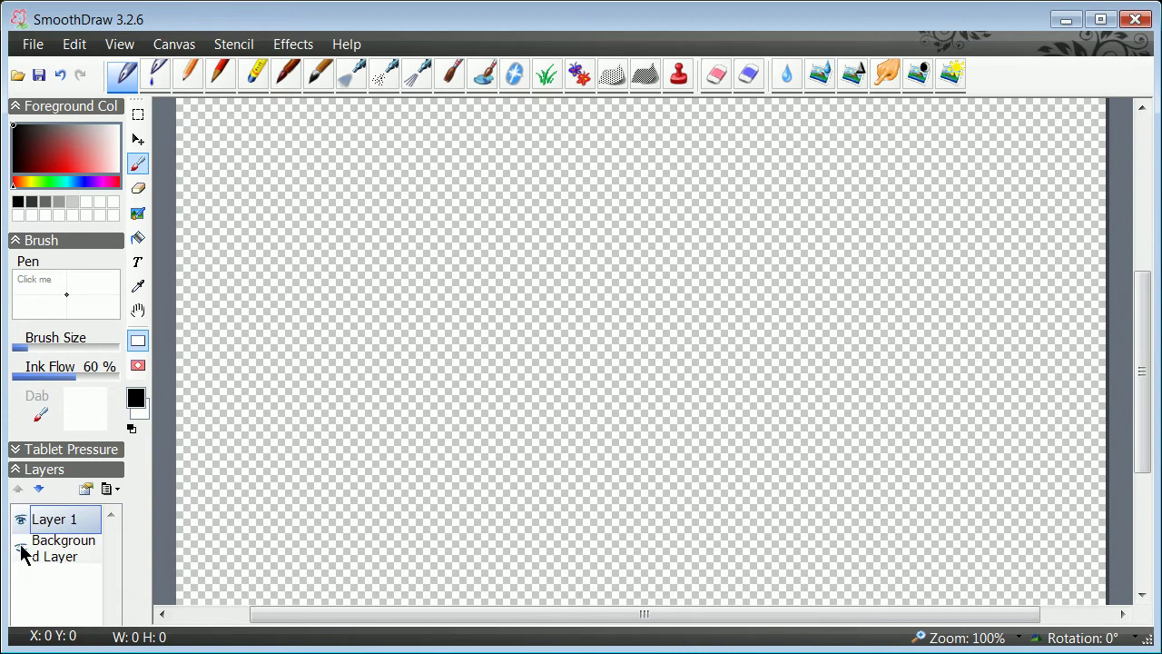
click(20, 549)
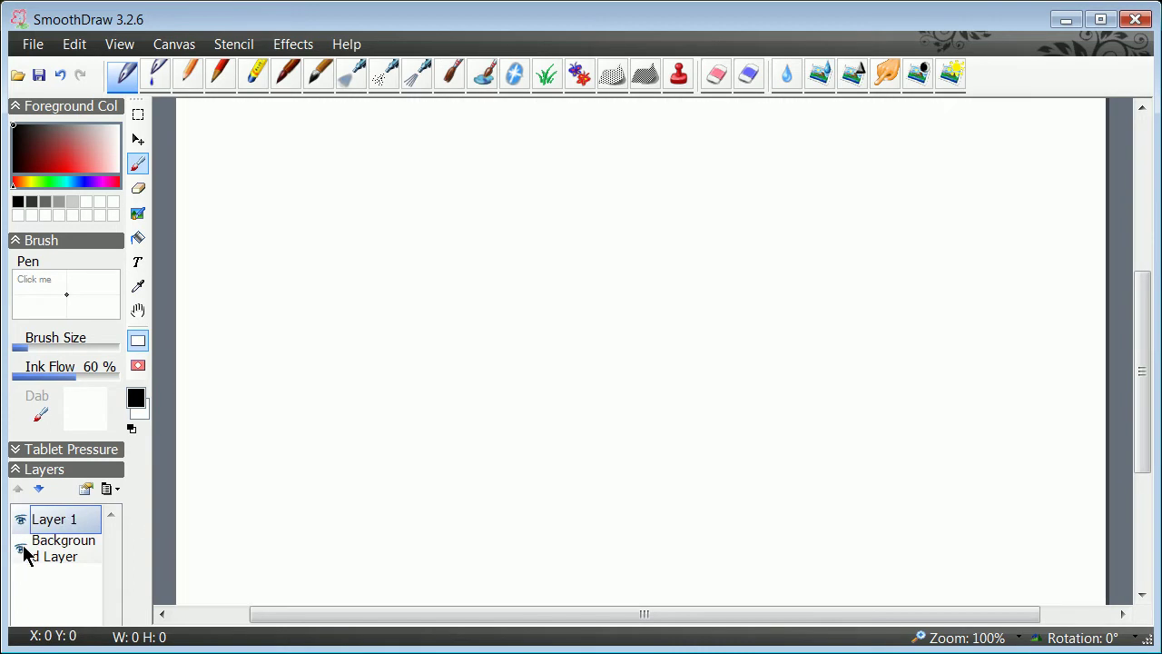
click(187, 74)
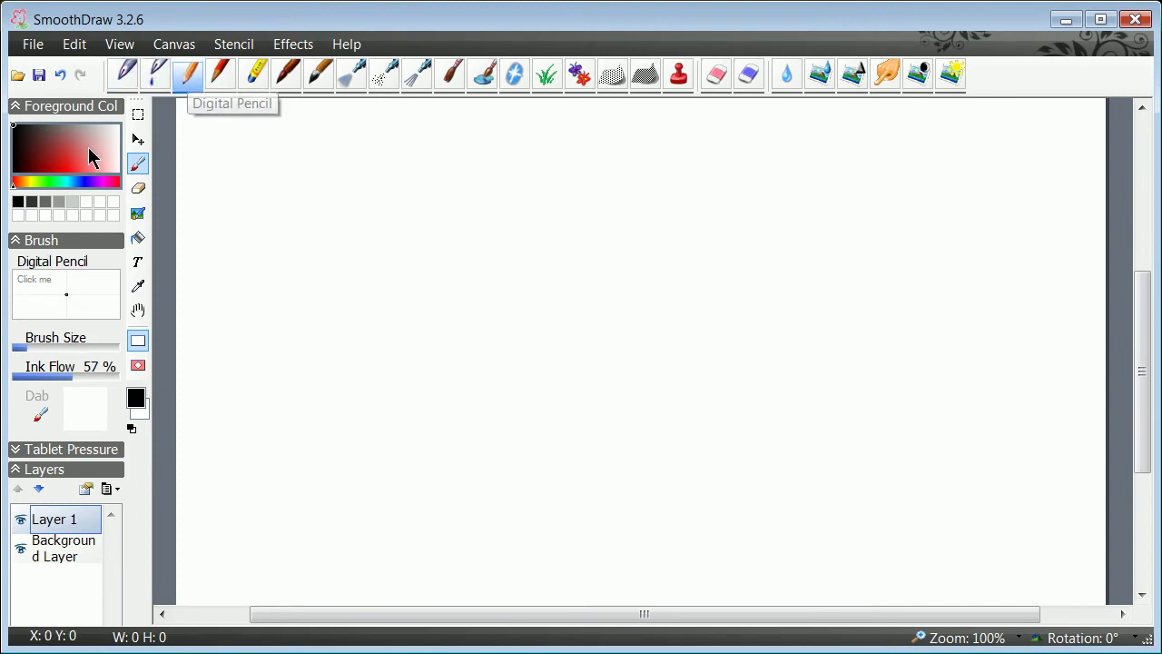
click(46, 183)
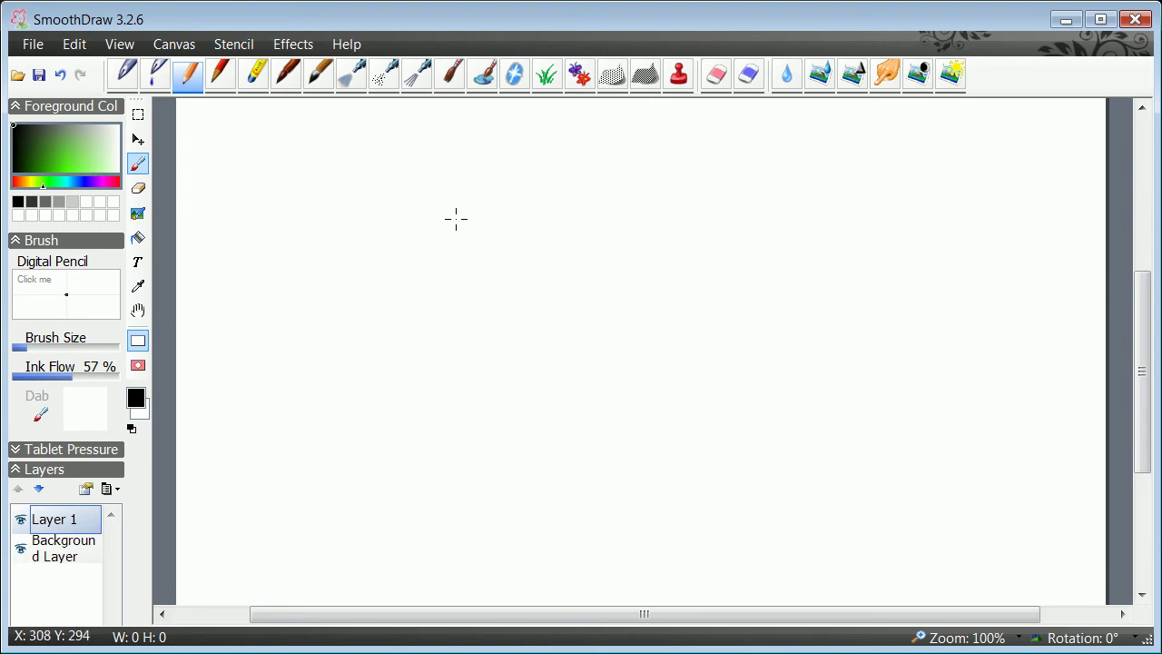
Draw a black arc and a large black circle, then a dark green ring inside it
mouse_move(455, 215)
mouse_down()
mouse_move(432, 265)
mouse_move(459, 312)
mouse_move(498, 319)
mouse_up()
mouse_move(685, 191)
mouse_down()
mouse_move(659, 180)
mouse_move(608, 204)
mouse_move(572, 267)
mouse_move(571, 309)
mouse_move(602, 360)
mouse_move(672, 372)
mouse_move(772, 350)
mouse_move(795, 308)
mouse_move(795, 235)
mouse_move(709, 166)
mouse_up()
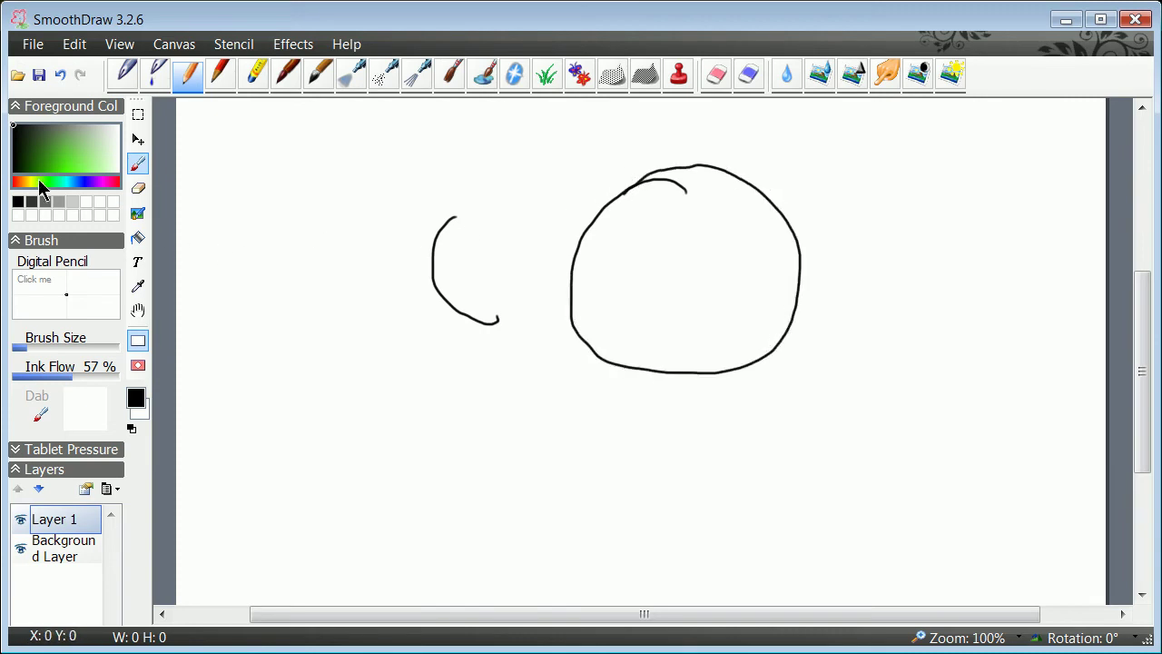
click(135, 400)
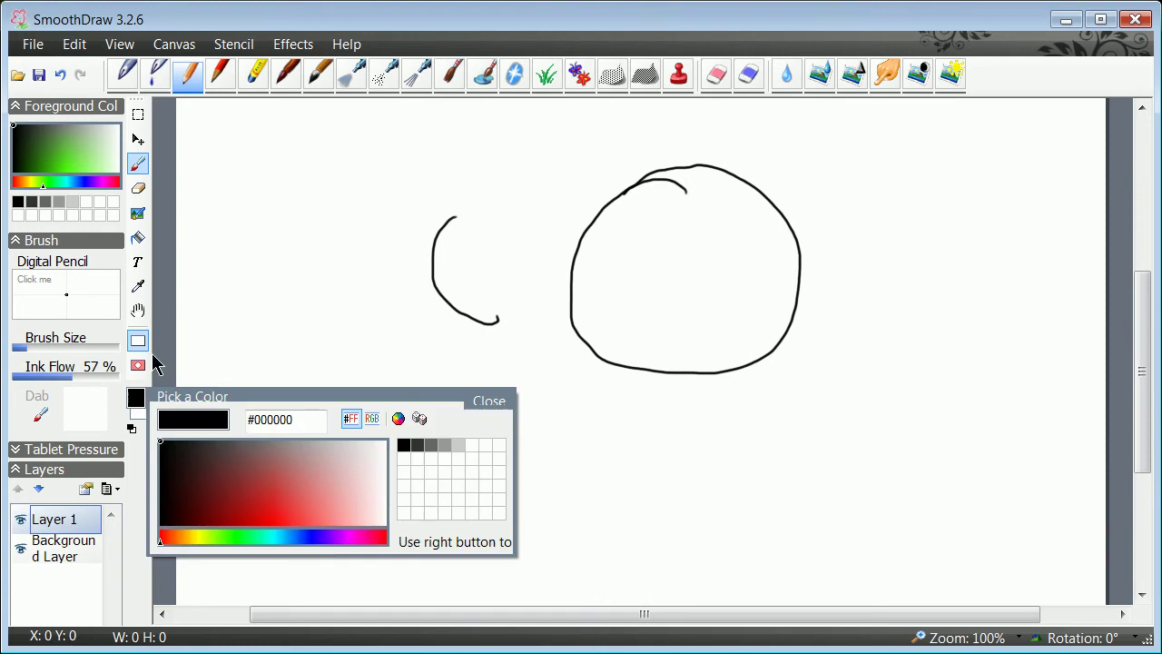
click(223, 536)
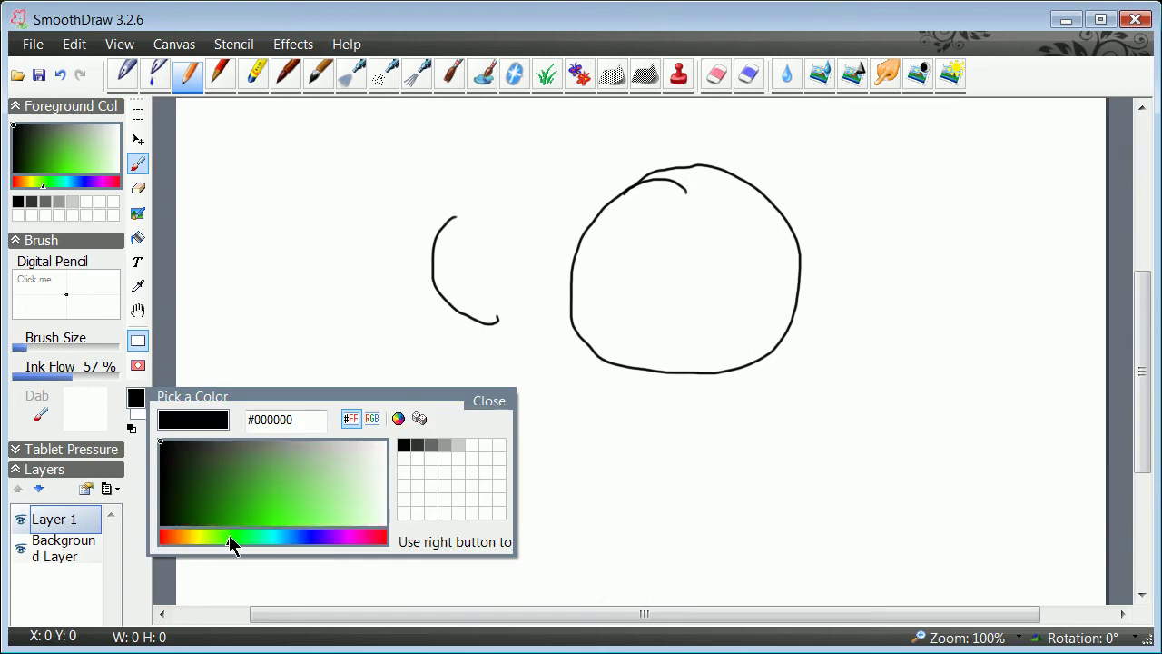
click(228, 508)
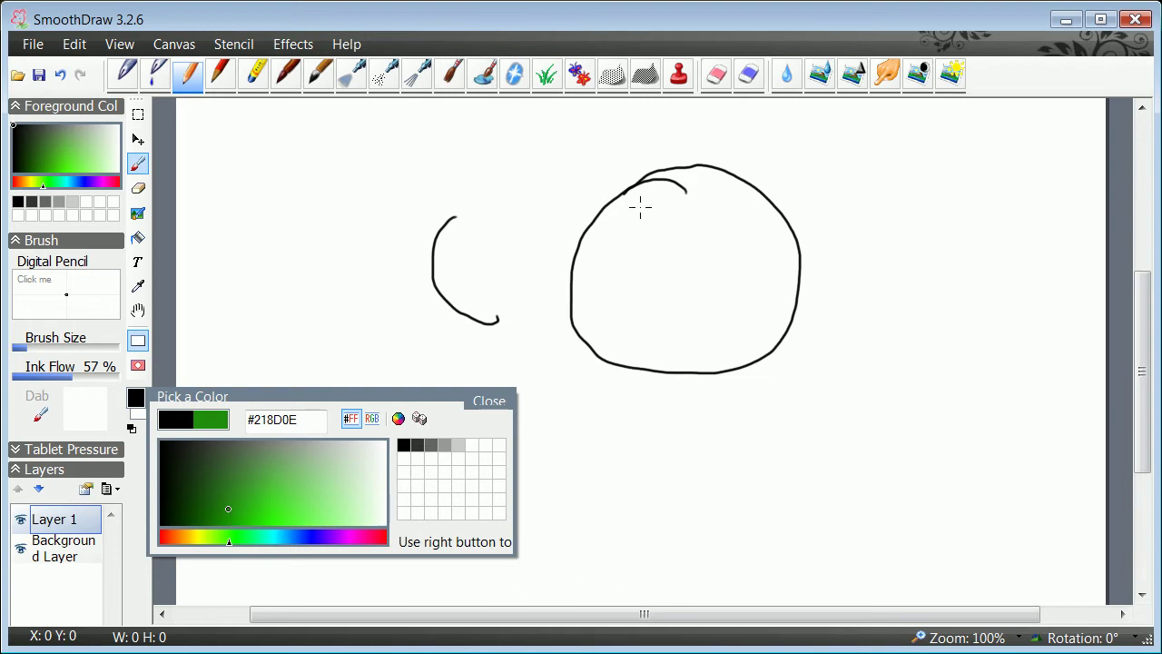
mouse_move(640, 207)
mouse_down()
mouse_move(605, 256)
mouse_move(608, 317)
mouse_move(663, 347)
mouse_move(731, 351)
mouse_move(765, 334)
mouse_move(790, 295)
mouse_move(793, 257)
mouse_move(767, 210)
mouse_move(718, 183)
mouse_move(637, 201)
mouse_up()
Draw a bright teal ring inside the green one, undoing a stray teal stroke
click(135, 398)
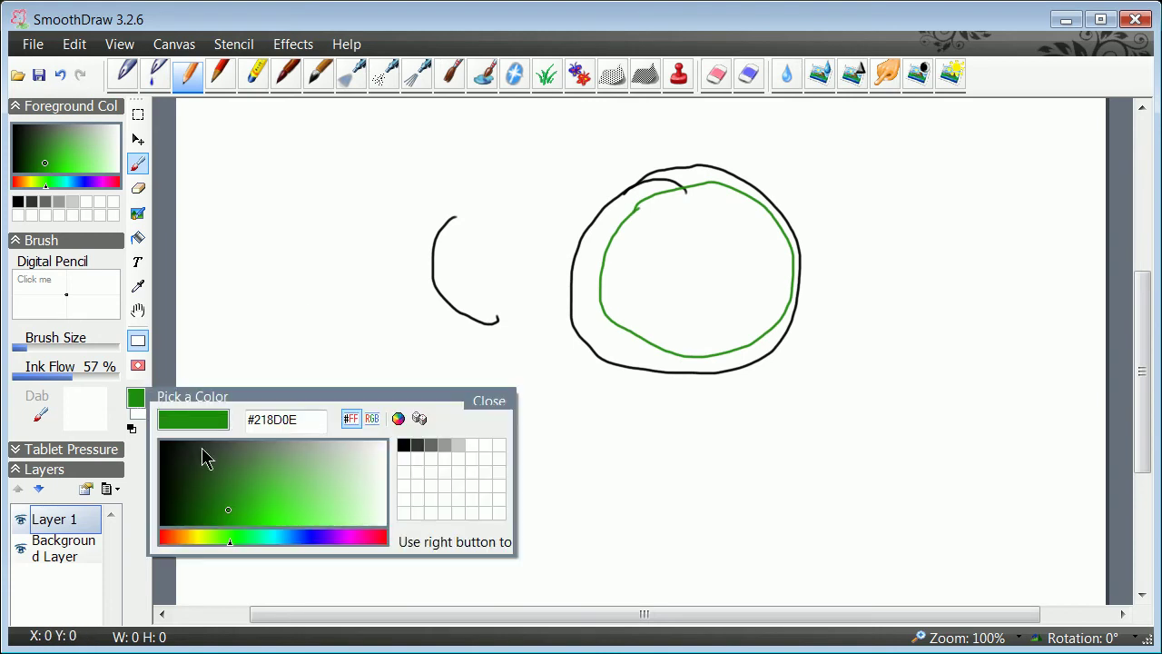
click(265, 535)
click(260, 507)
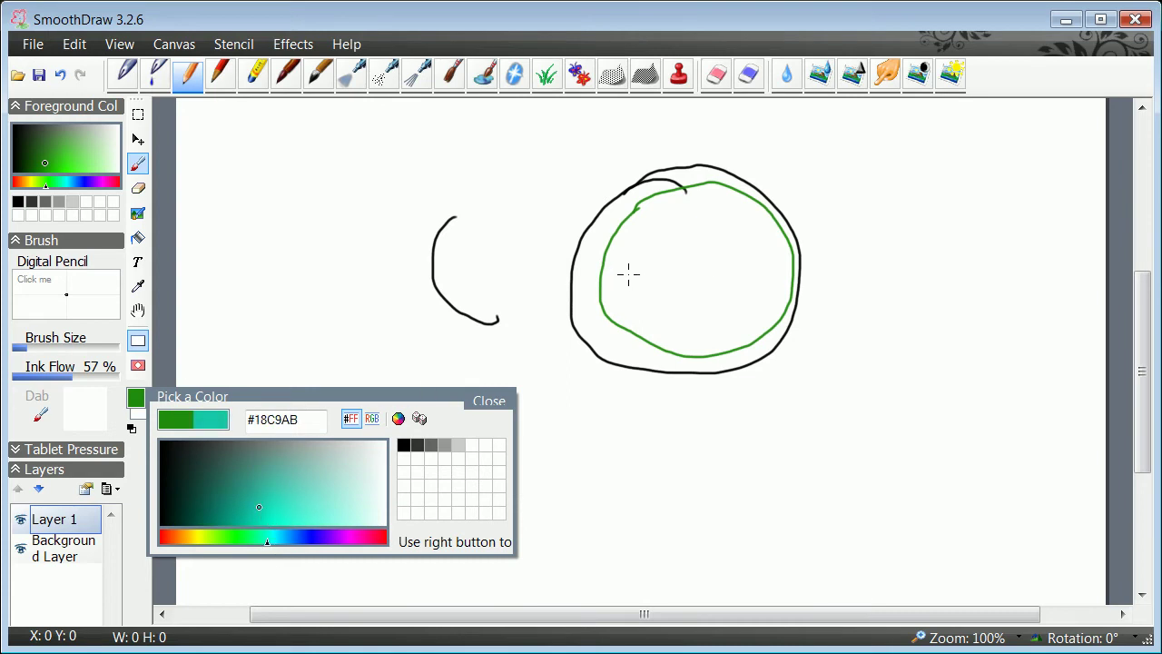
drag(191, 377, 655, 223)
mouse_move(698, 326)
mouse_down()
mouse_move(743, 331)
mouse_move(779, 282)
mouse_up()
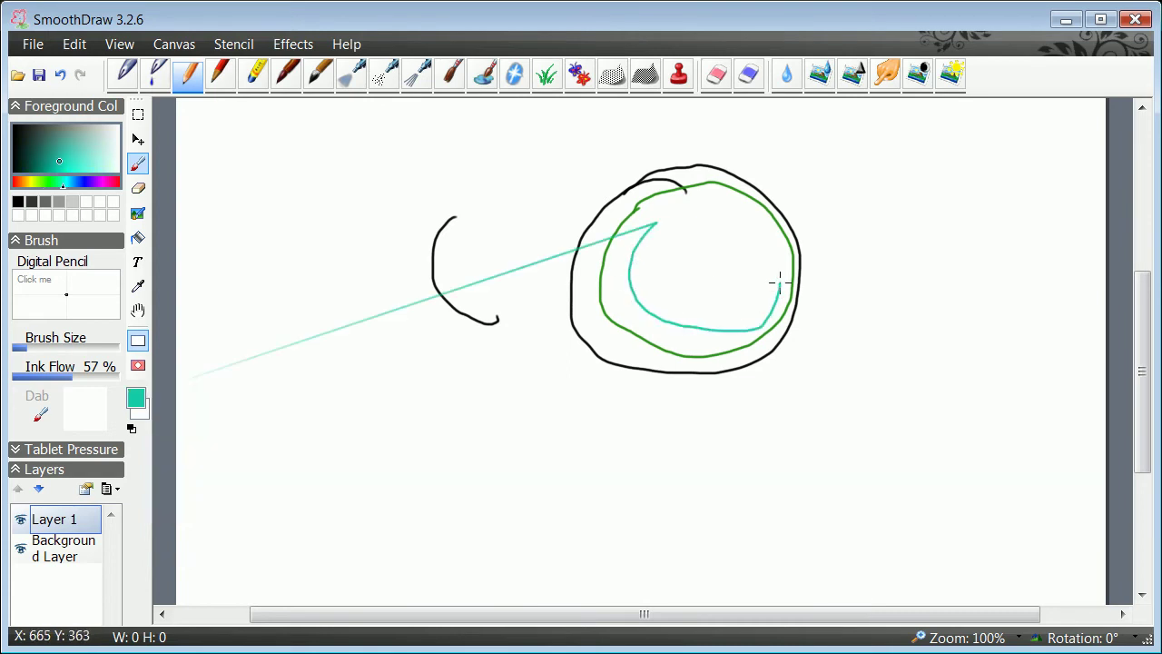
click(75, 43)
click(85, 66)
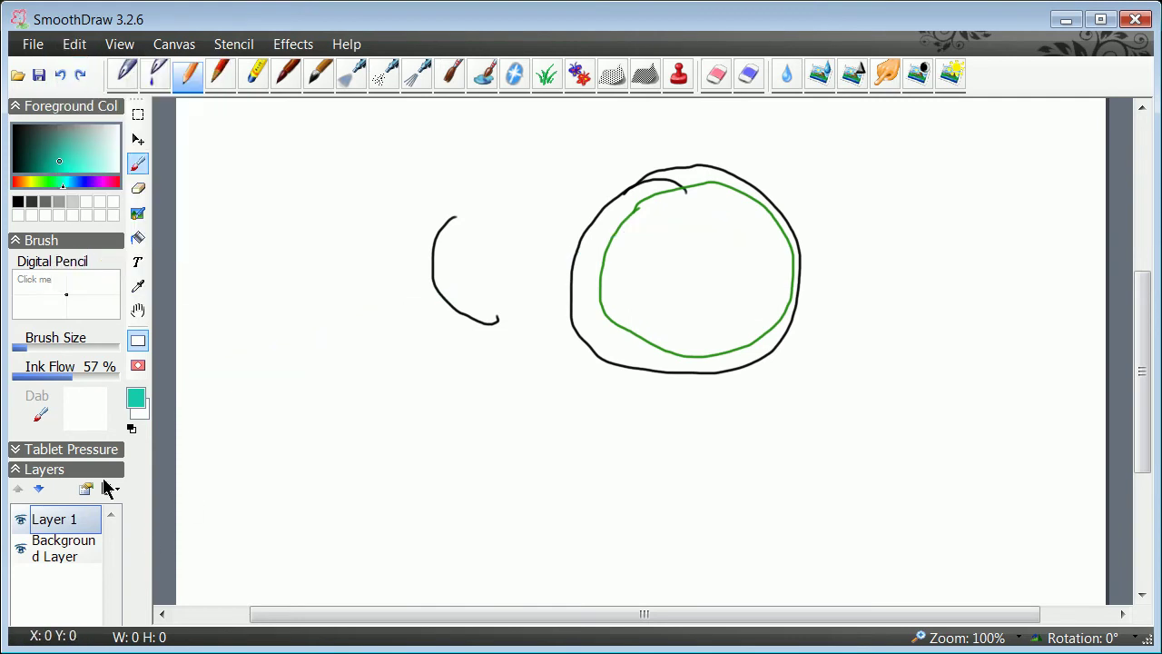
mouse_move(652, 236)
mouse_down()
mouse_move(637, 287)
mouse_move(657, 311)
mouse_move(713, 320)
mouse_move(768, 270)
mouse_move(763, 240)
mouse_move(735, 227)
mouse_move(649, 236)
mouse_up()
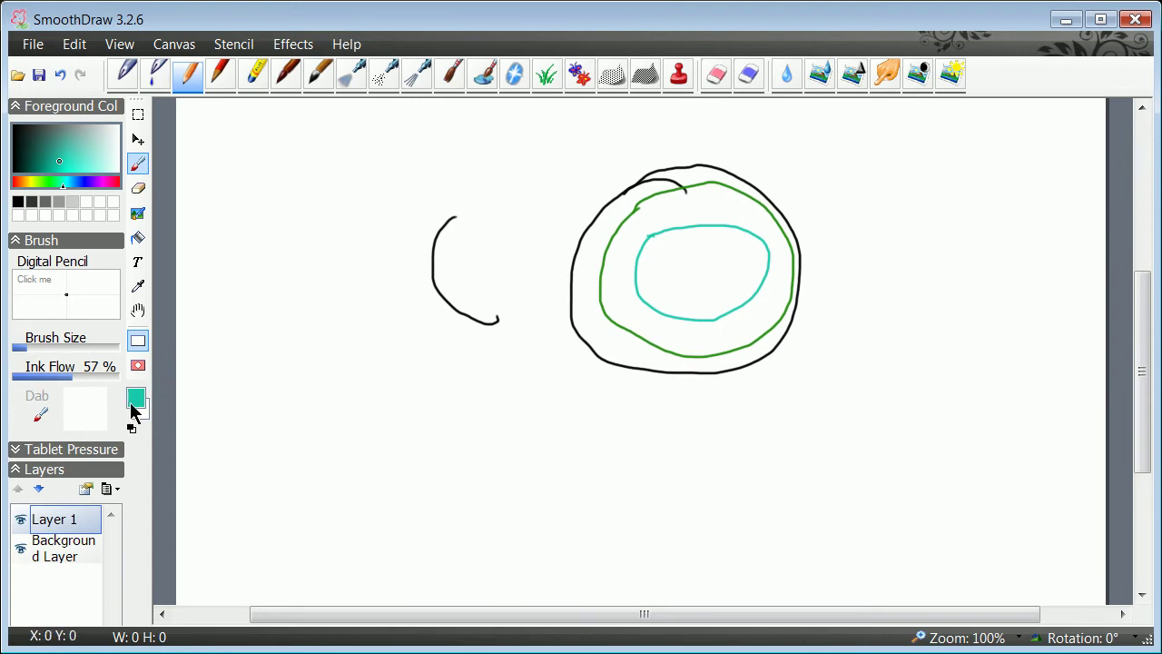
Pick a darker blue and undo the stray blue strokes
click(137, 403)
click(314, 536)
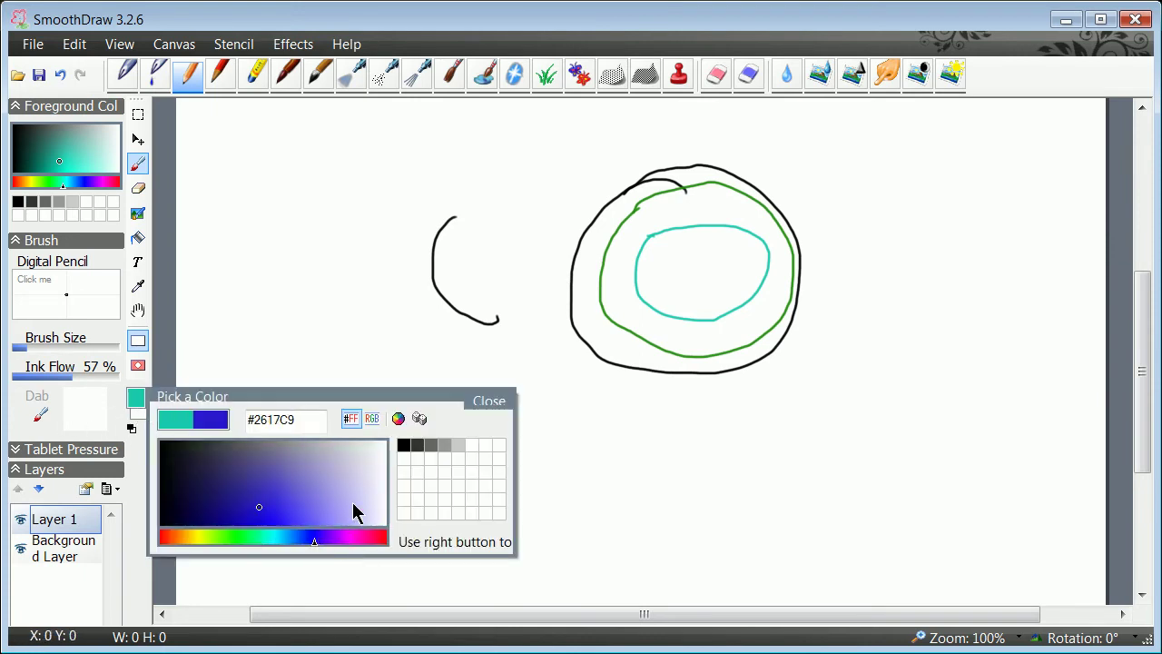
click(256, 496)
click(696, 244)
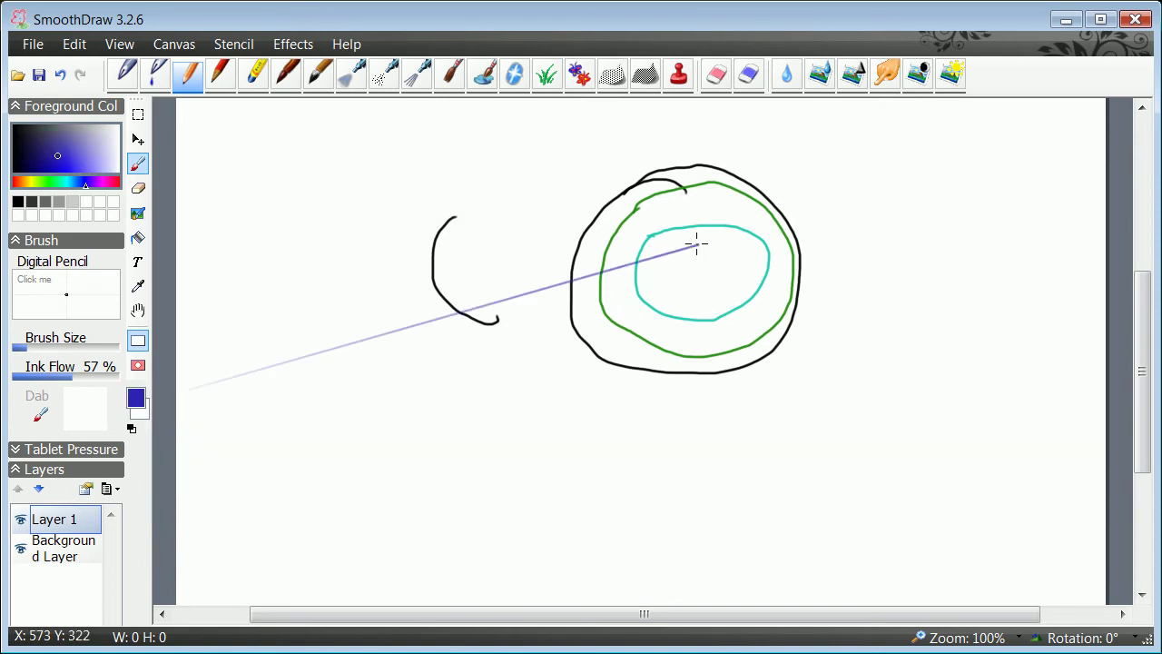
click(74, 44)
click(86, 63)
Draw a blue ring inside the teal one and a tiny pink circle at the centre
click(137, 398)
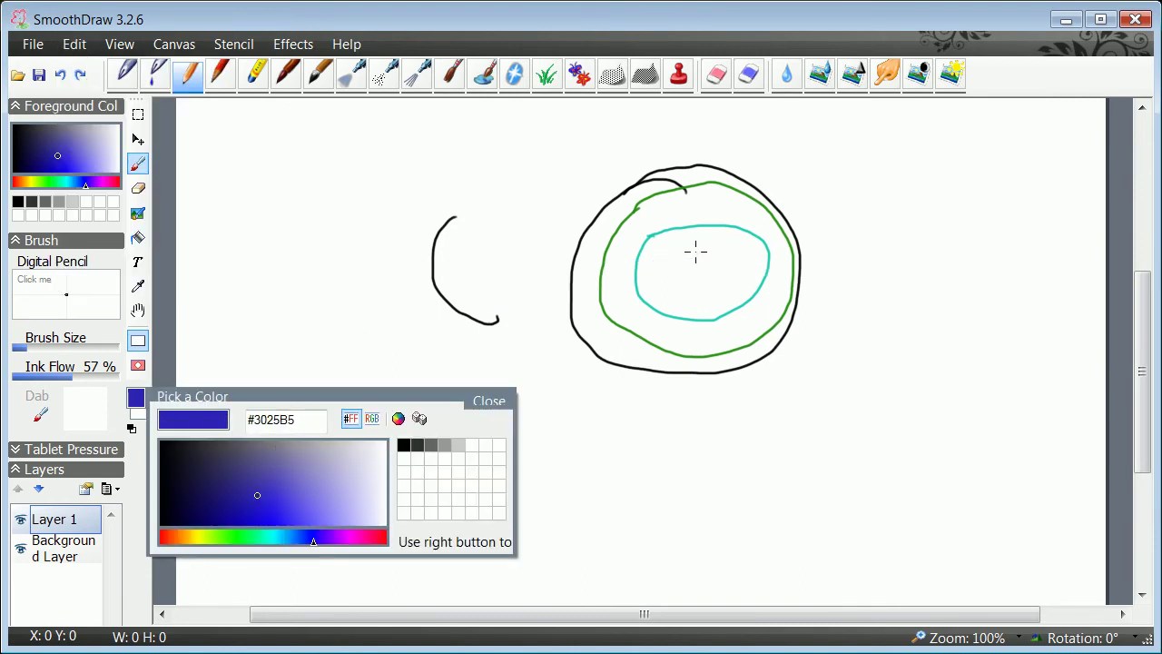
mouse_move(696, 247)
mouse_down()
mouse_move(663, 279)
mouse_move(684, 303)
mouse_move(733, 277)
mouse_up()
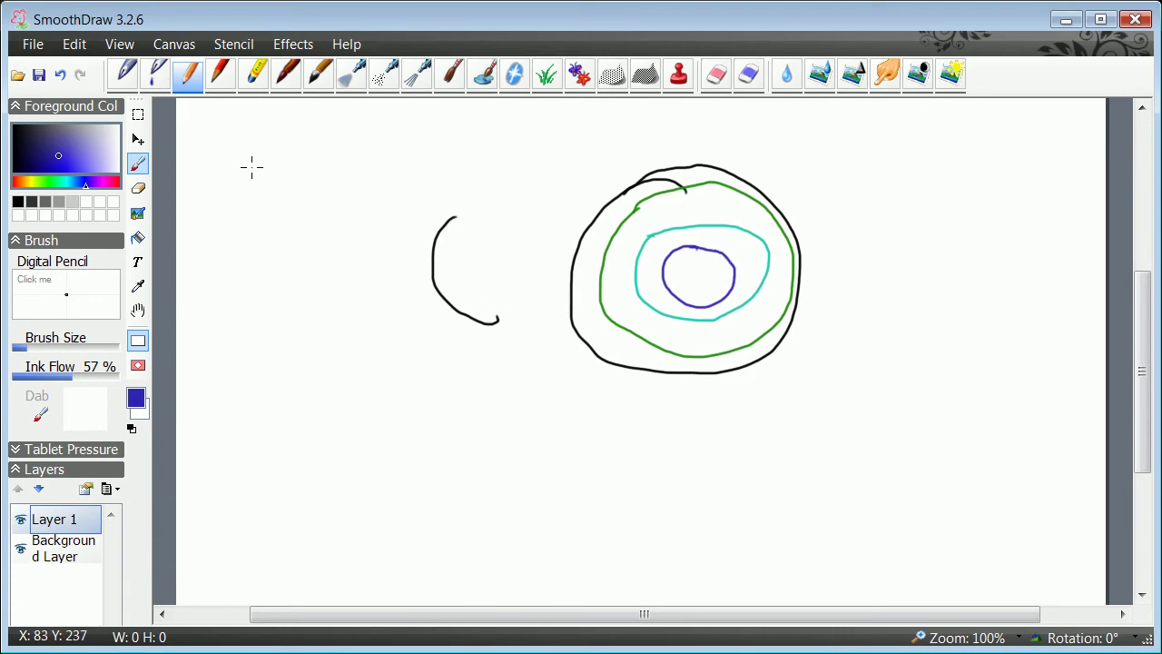
click(113, 185)
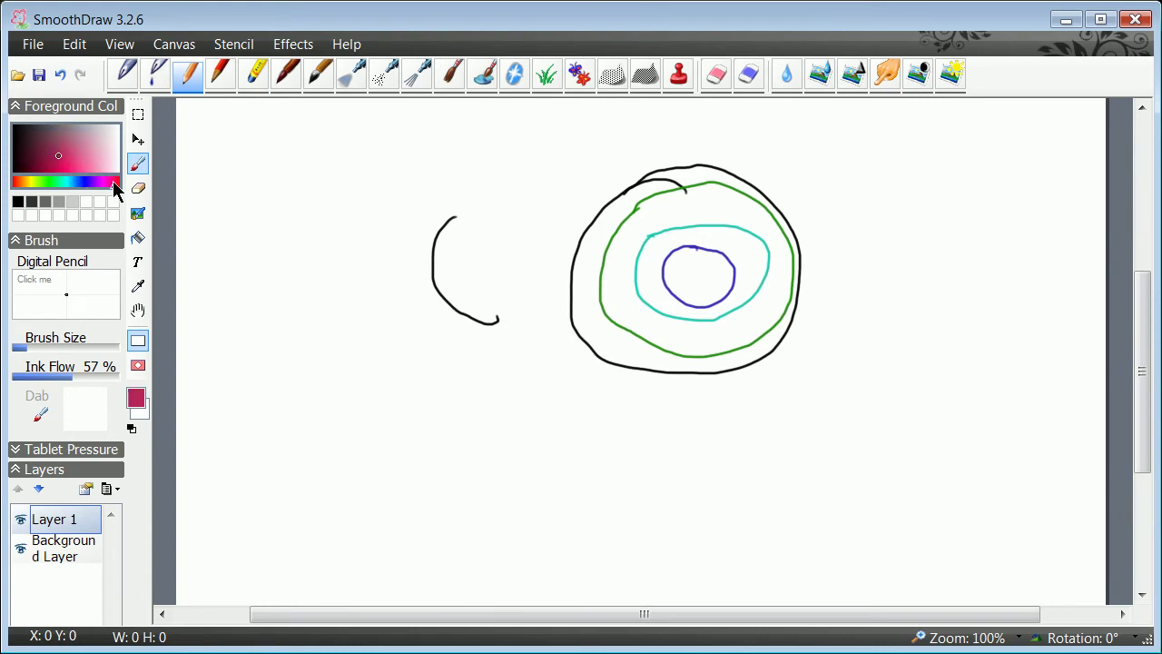
mouse_move(696, 267)
mouse_down()
mouse_move(688, 272)
mouse_move(697, 267)
mouse_up()
Hide the background and export the ring layer as the transparent PNG junk3.png in Pictures
click(21, 549)
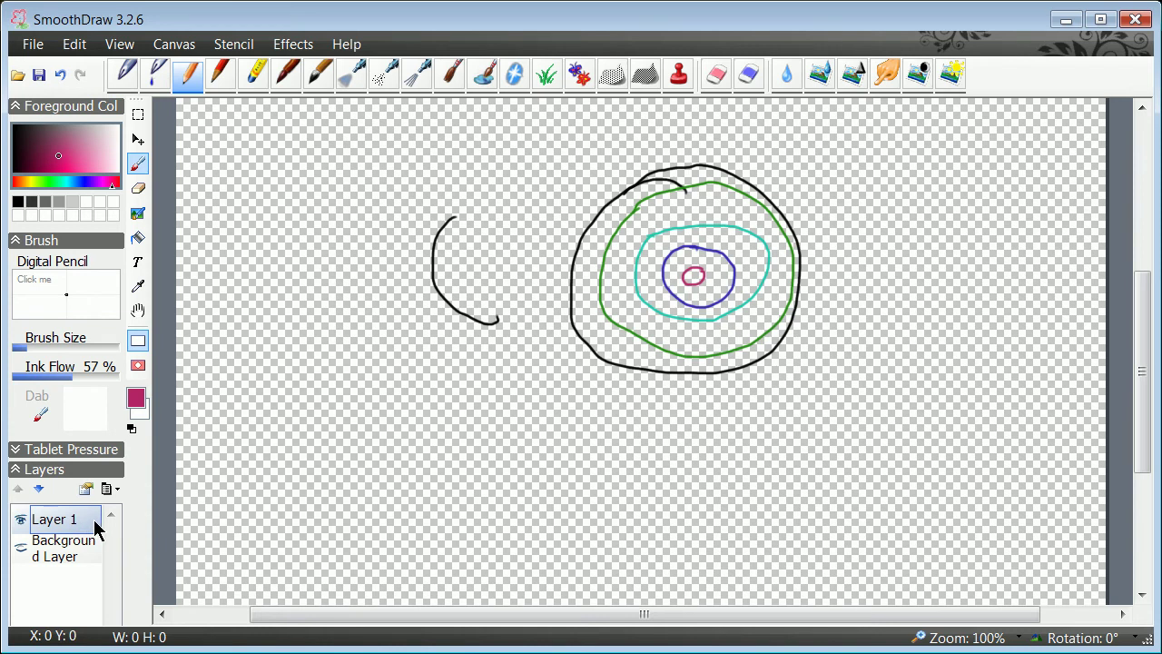
click(109, 490)
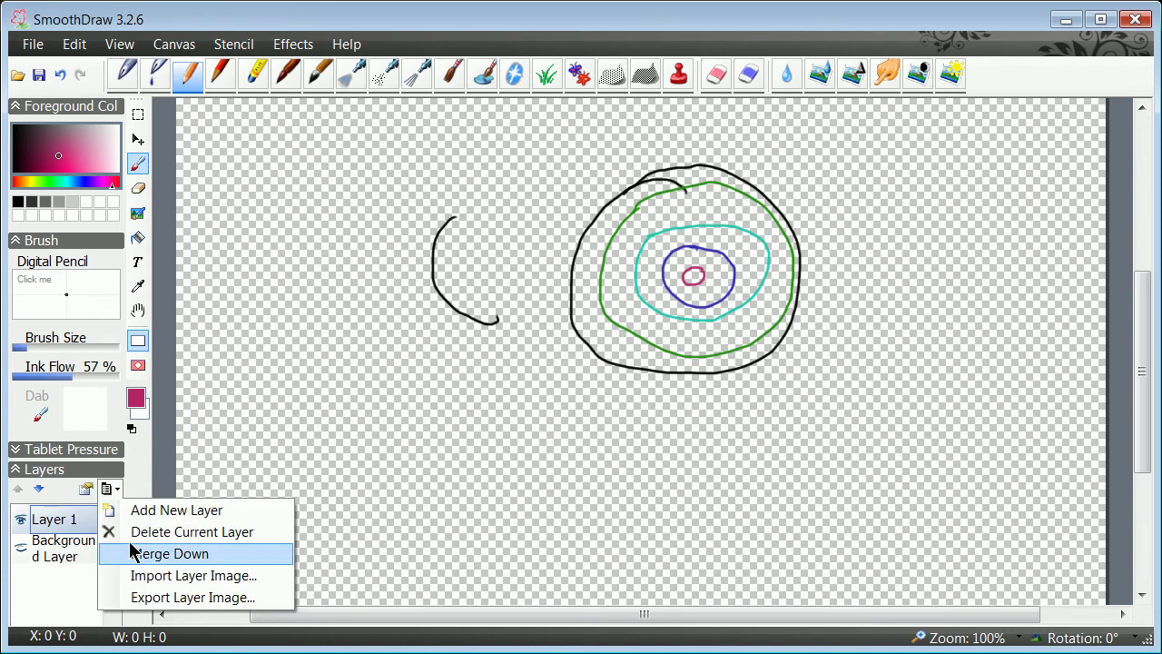
click(168, 598)
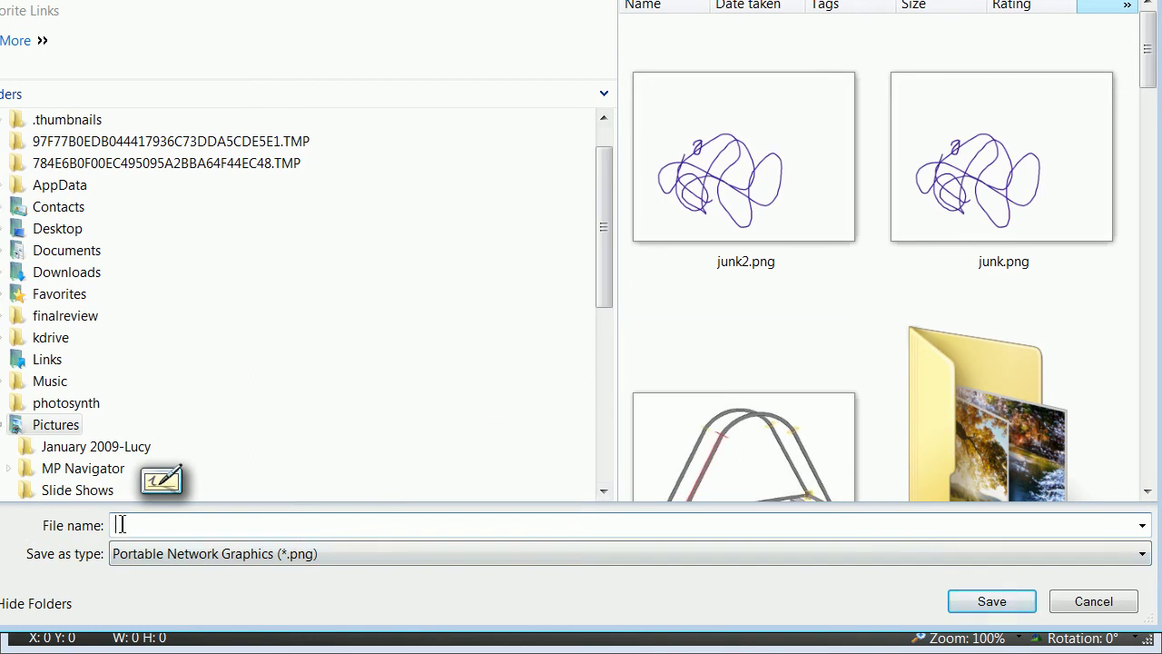
click(746, 269)
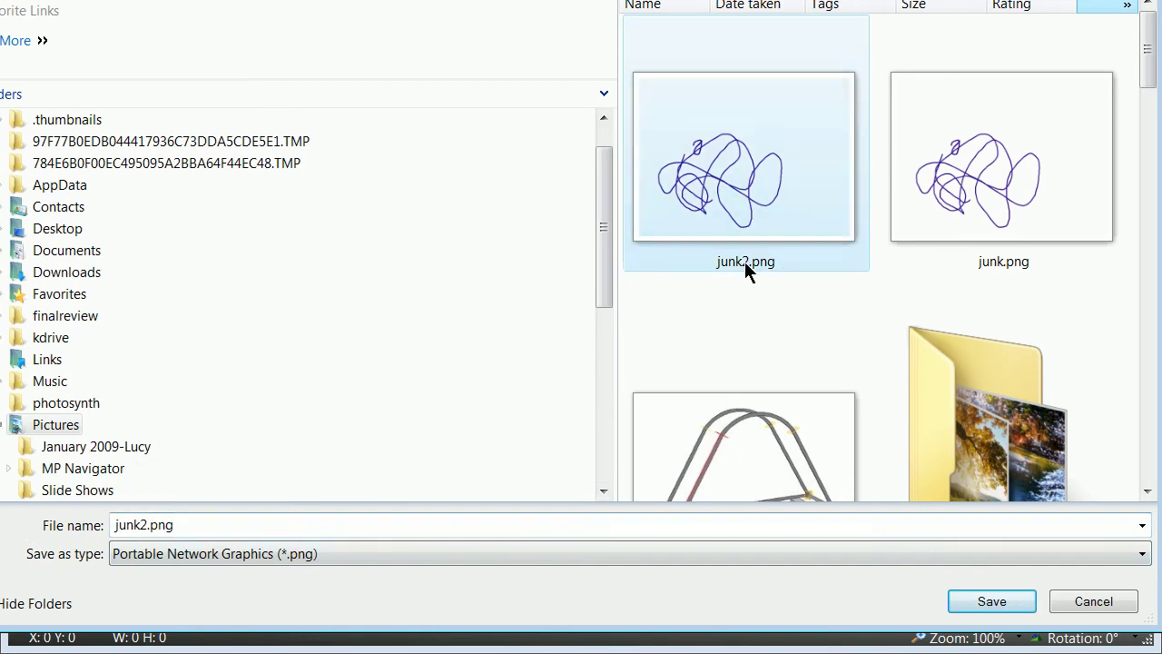
click(145, 521)
click(148, 523)
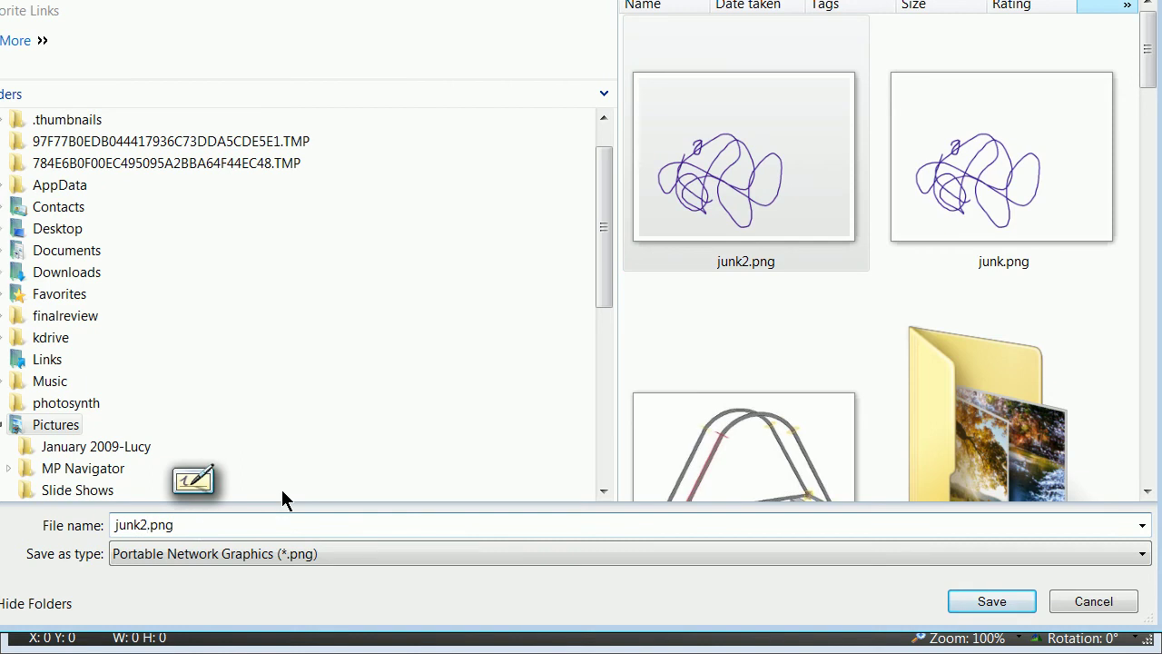
text(3)
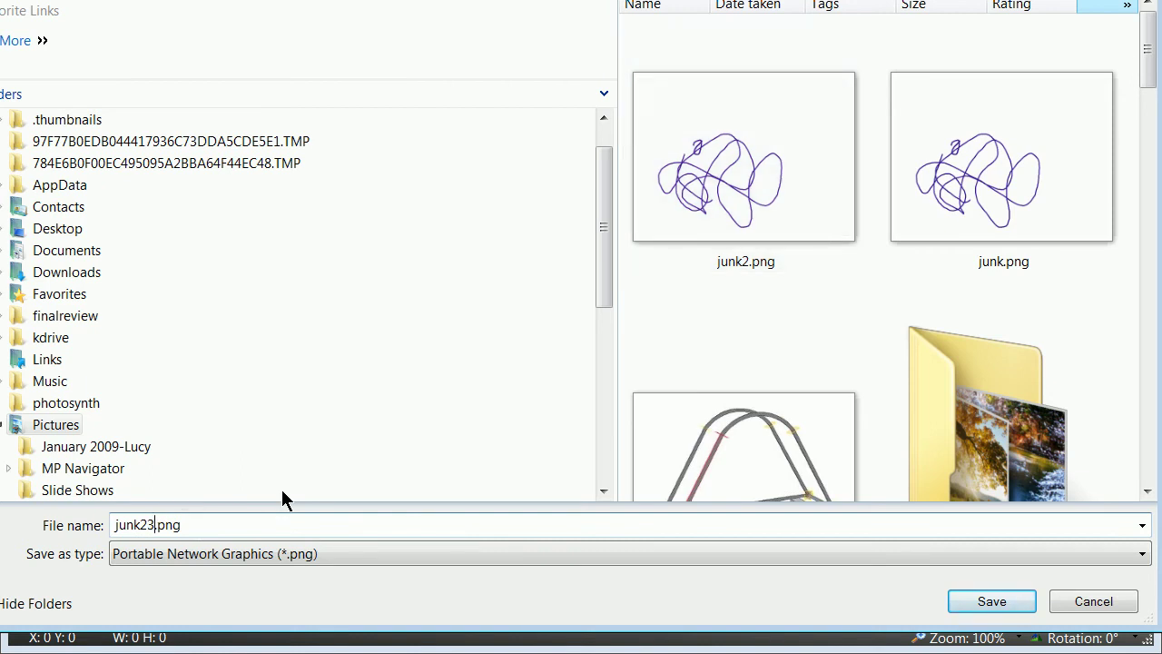
key(BackSpace)
key(BackSpace)
text(3)
click(990, 600)
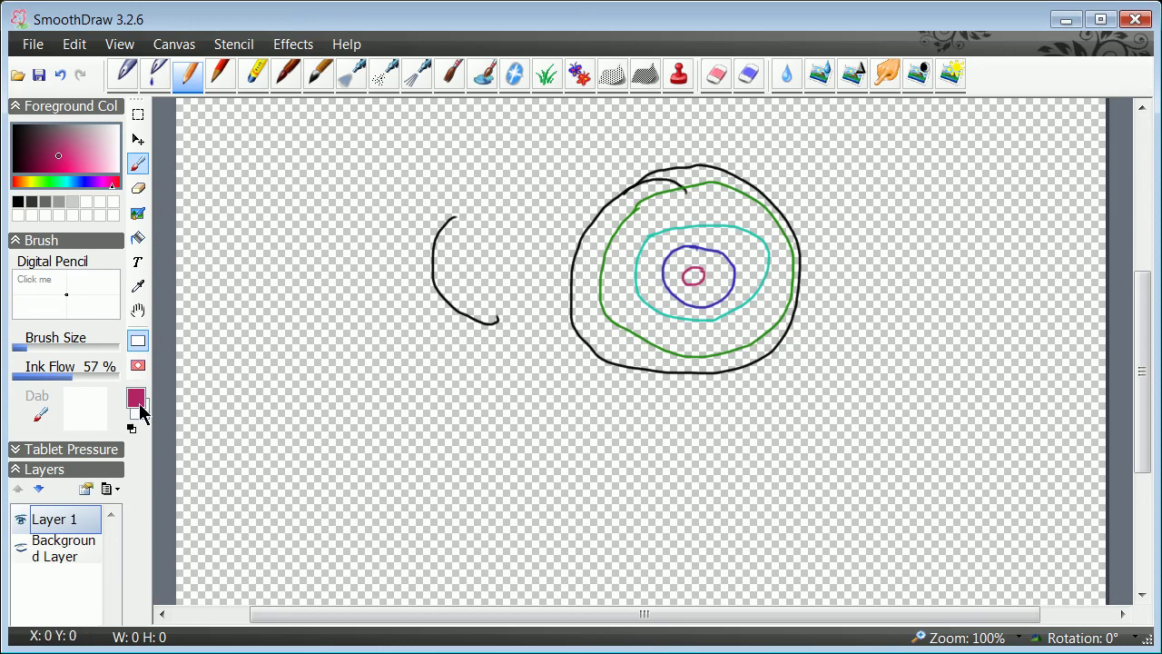
Close SmoothDraw without saving, then dismiss SketchUp's welcome screen and both ARMedia plugin warnings
click(1135, 34)
click(541, 414)
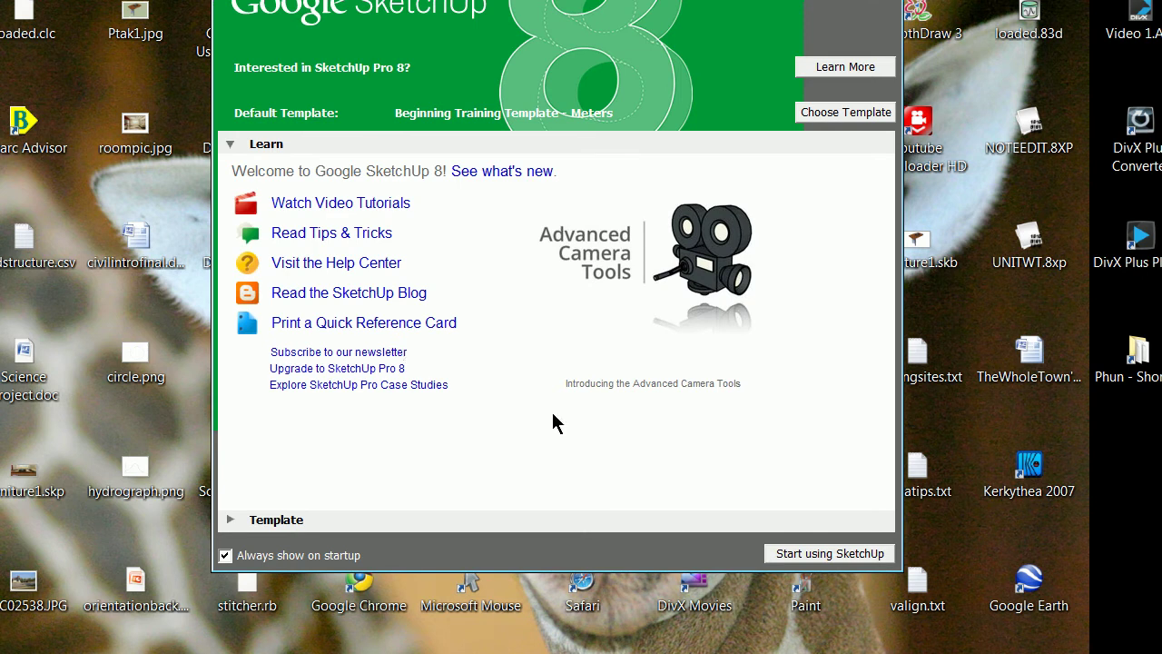
click(830, 554)
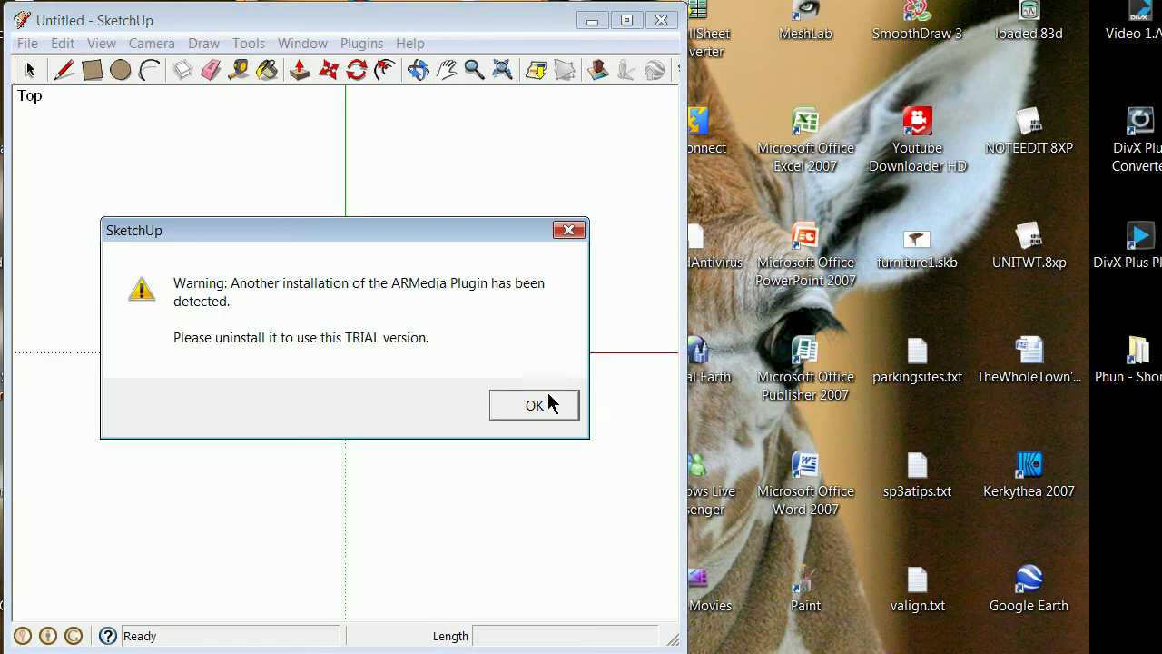
click(543, 405)
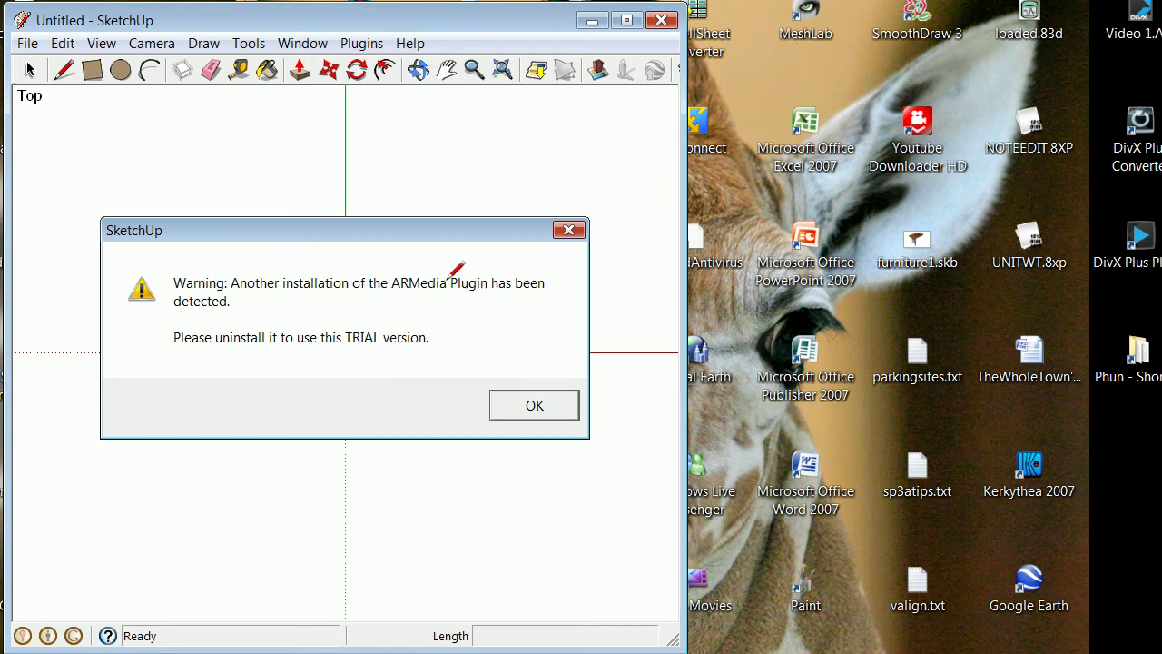
click(549, 408)
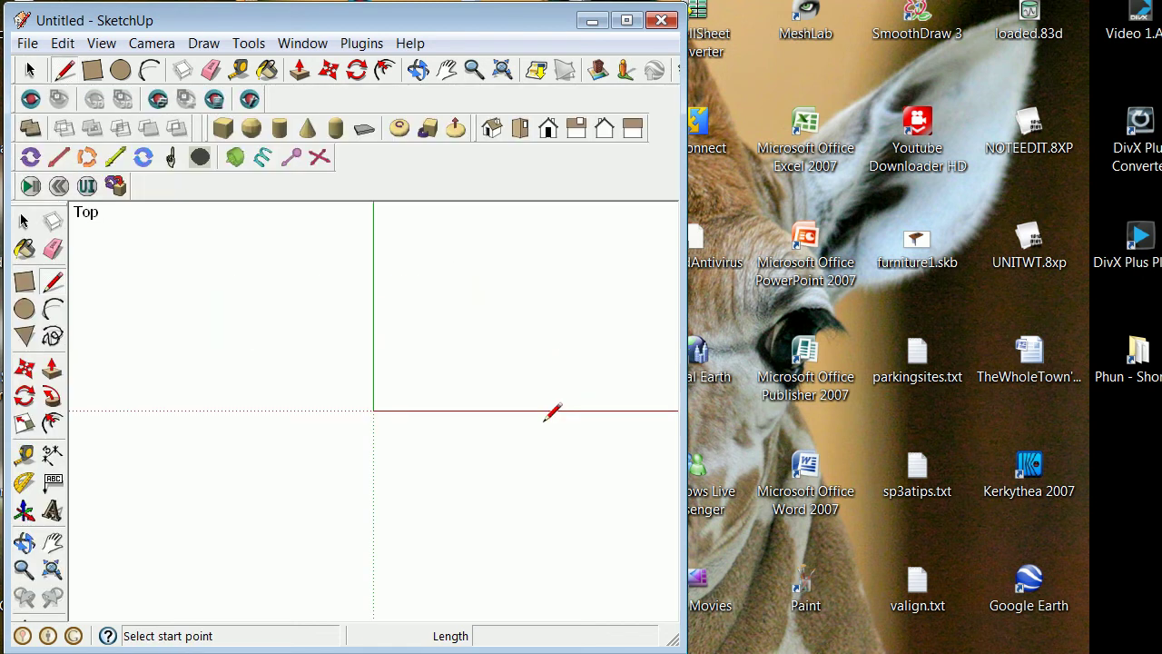
Import junk3.png as an image with its corner at the origin, about 4.46 m wide
click(27, 43)
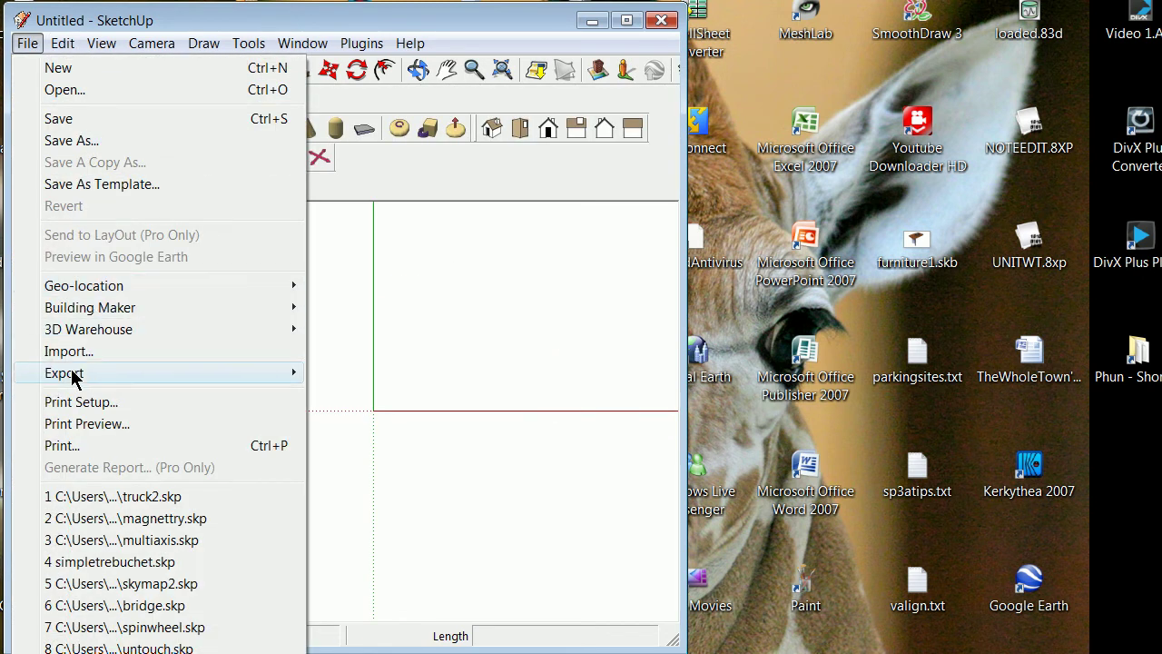
click(69, 351)
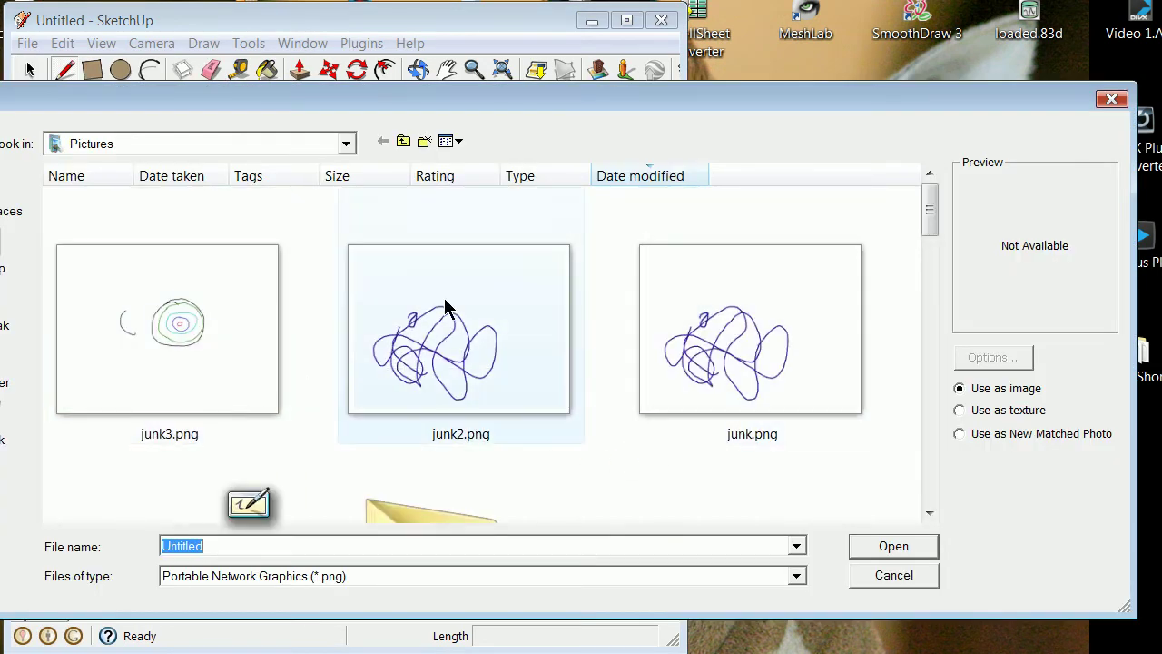
mouse_move(931, 218)
mouse_down()
mouse_move(923, 249)
mouse_move(928, 227)
mouse_up()
click(178, 249)
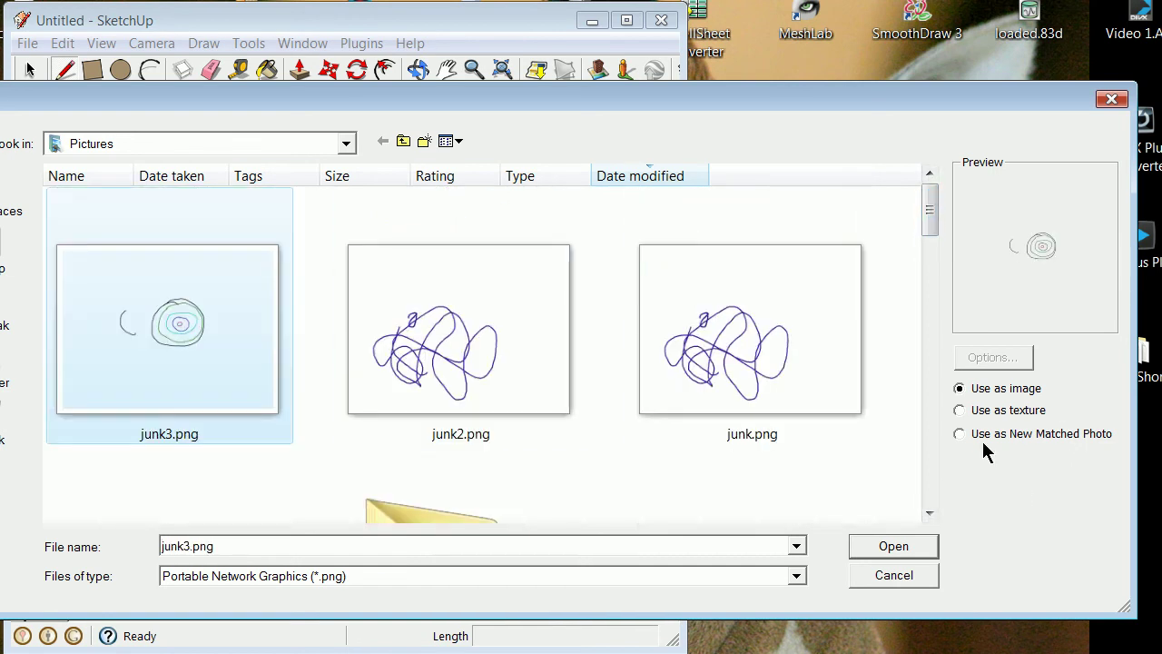
click(866, 546)
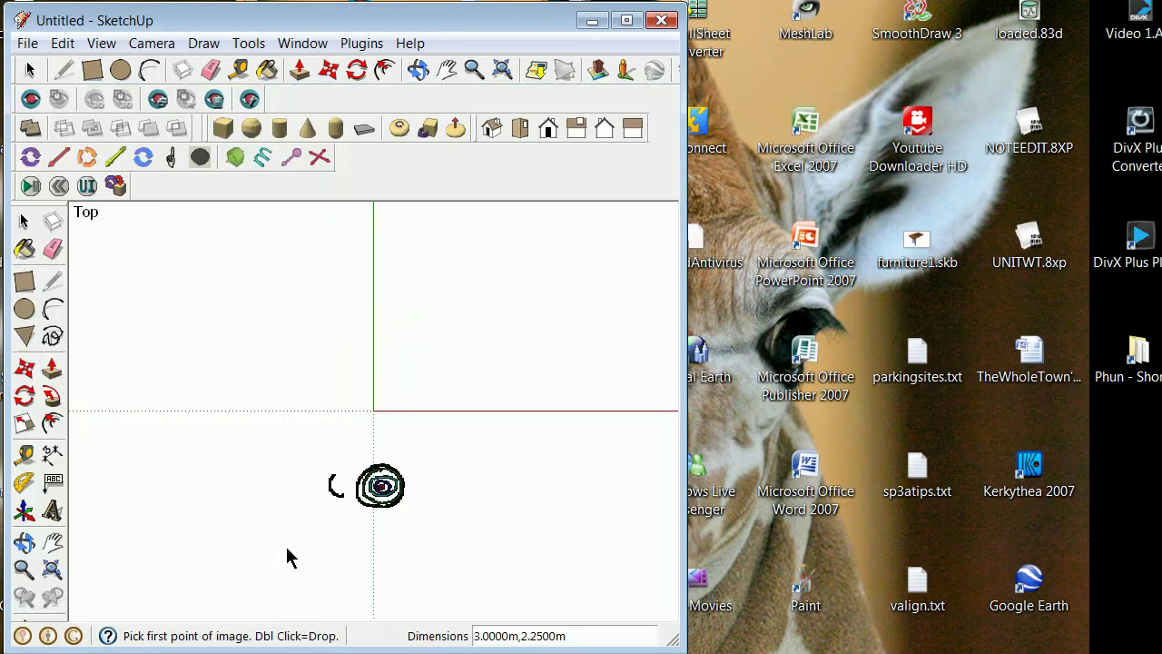
click(373, 412)
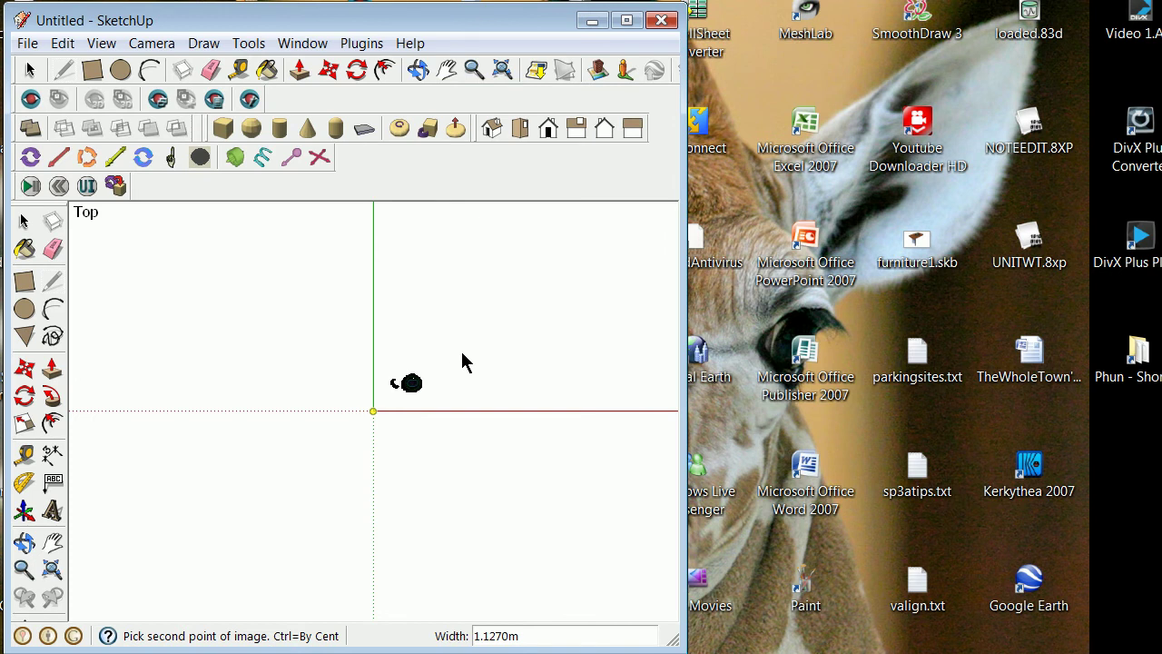
click(647, 216)
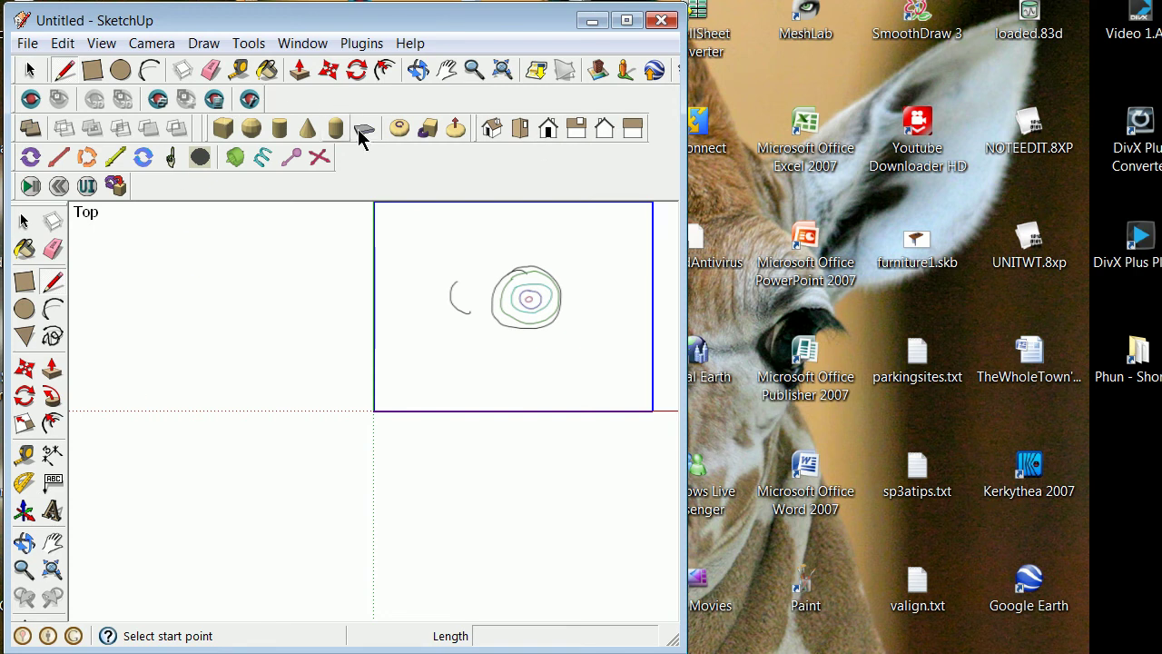
Draw a sphere centred on the rings, then orbit, zoom and pan to see it in 3D
click(253, 131)
click(526, 305)
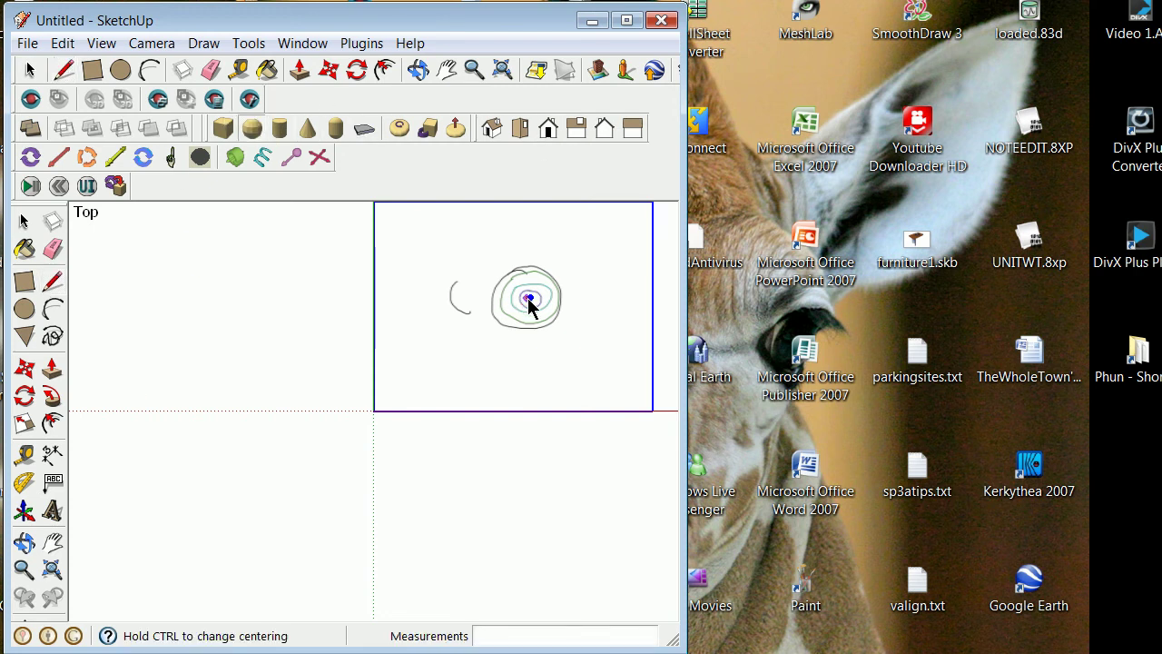
click(564, 327)
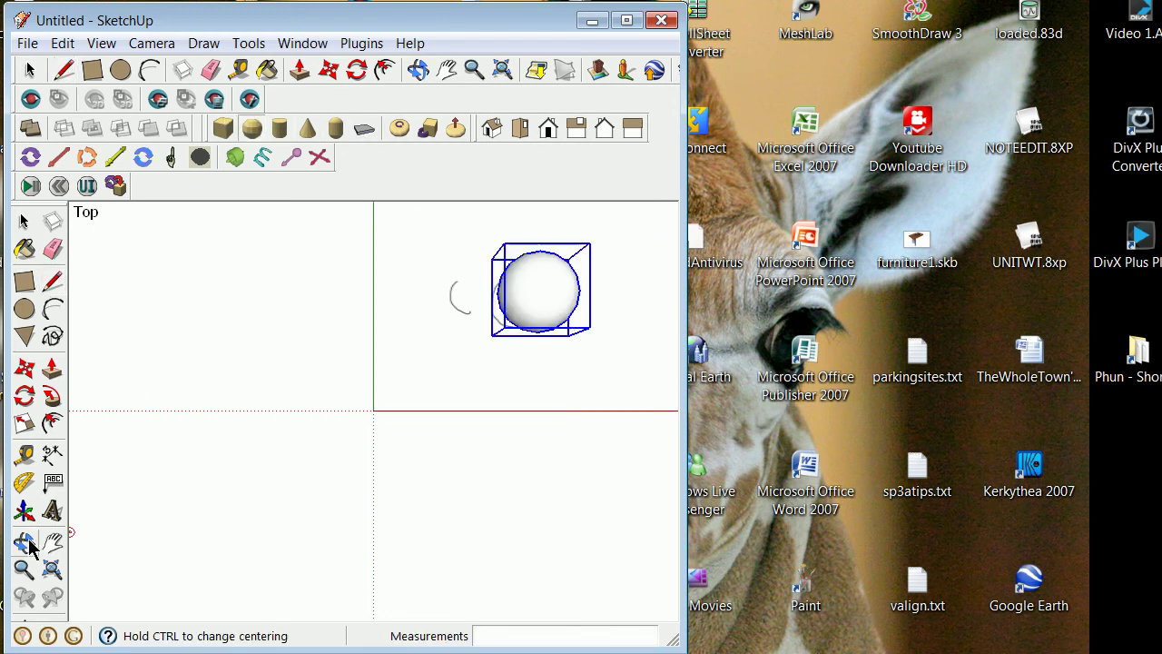
click(28, 542)
drag(389, 493, 526, 402)
click(24, 570)
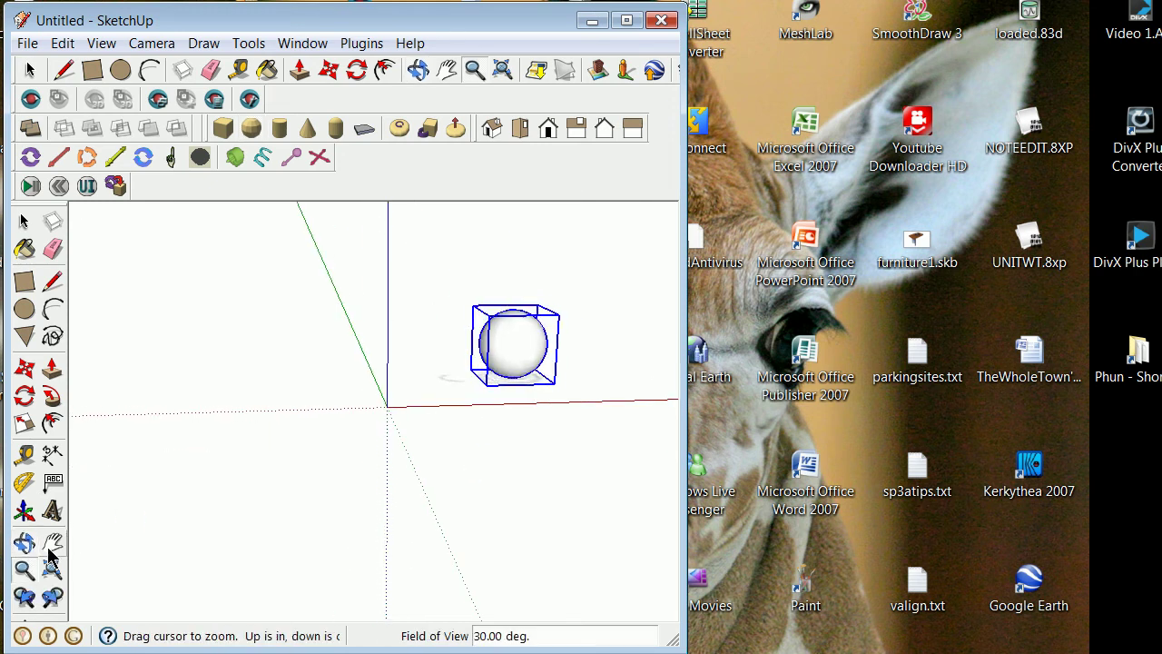
drag(467, 494, 527, 356)
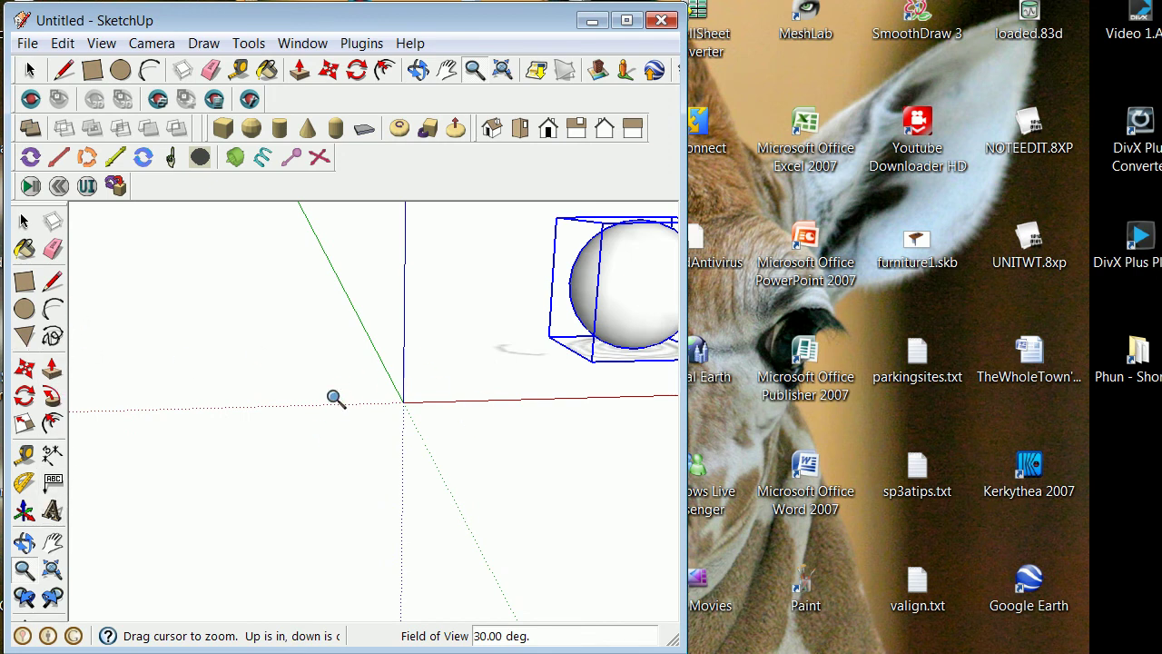
click(52, 542)
drag(532, 397, 296, 413)
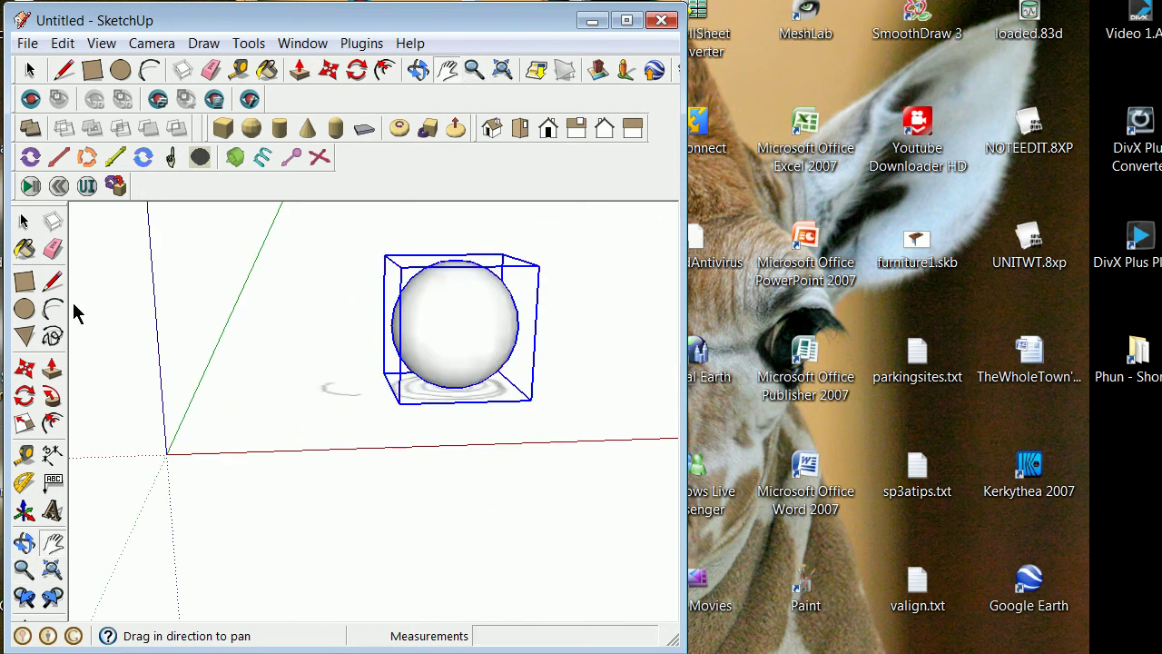
Move the sphere down onto the ring image and reframe the view around it
click(25, 367)
click(447, 271)
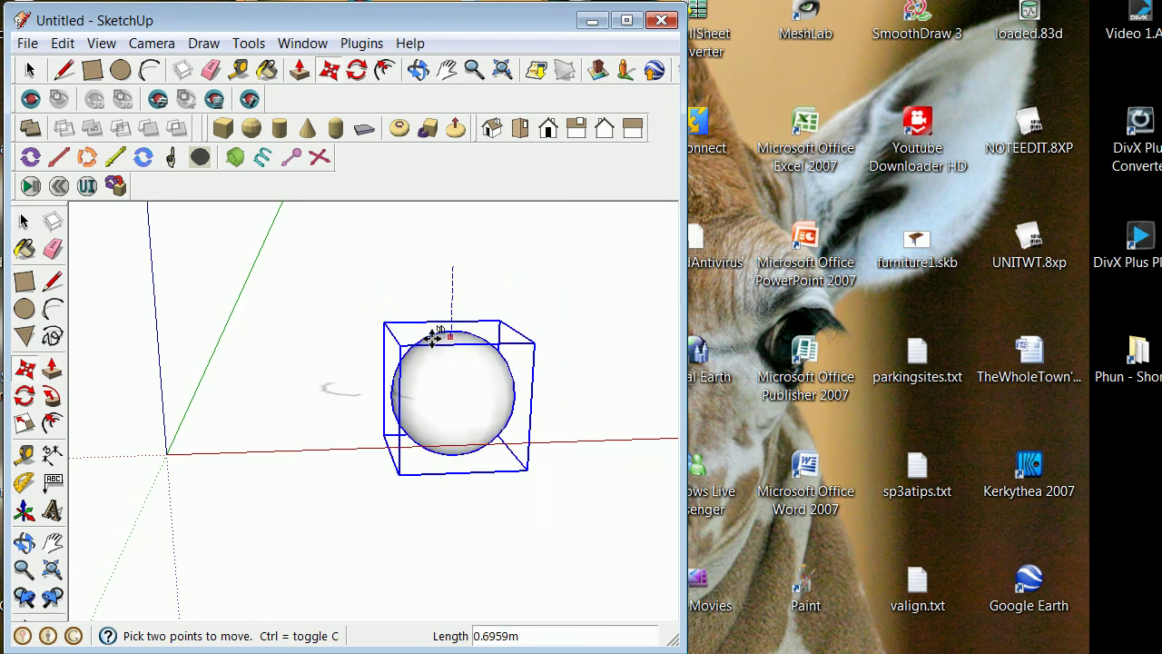
click(433, 414)
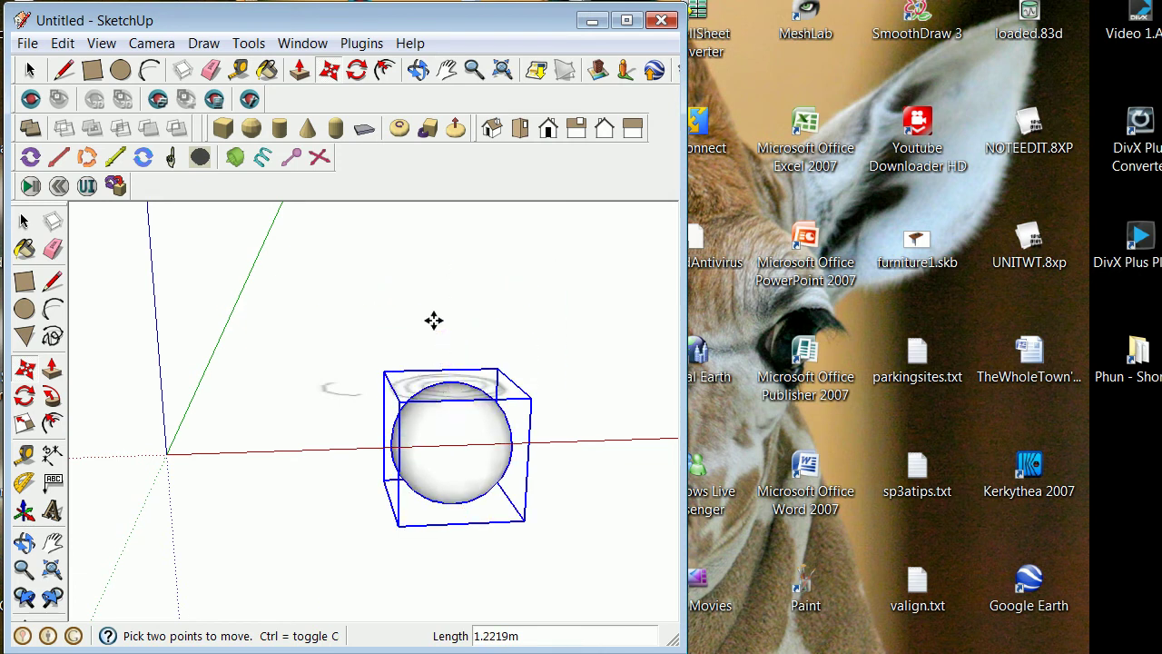
click(25, 220)
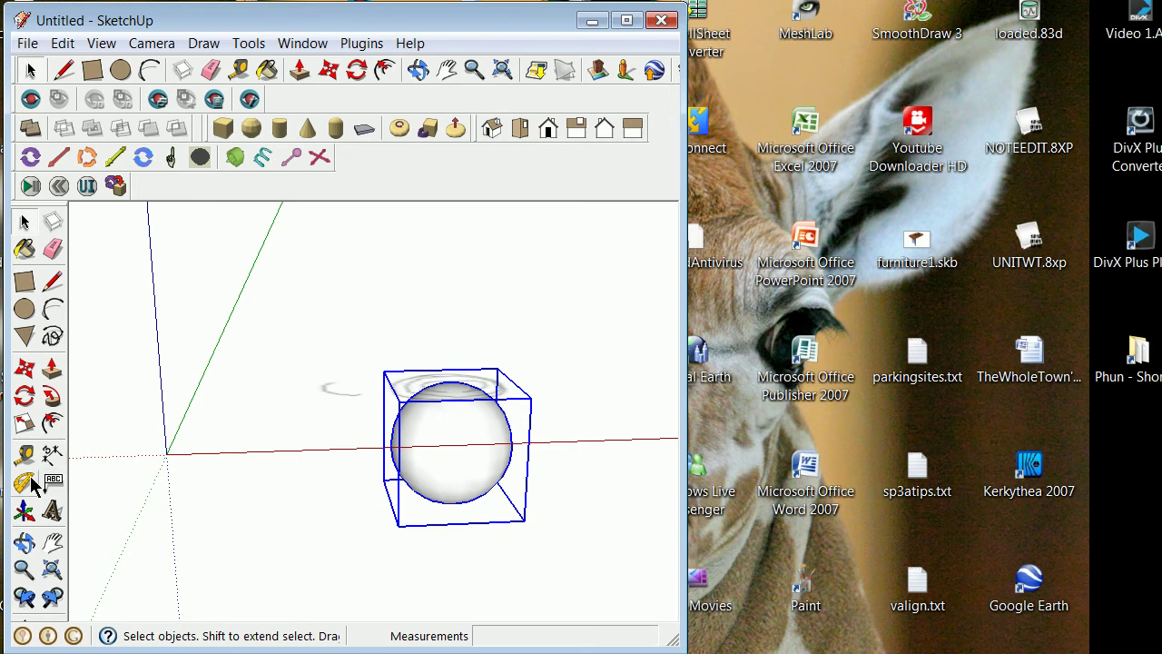
click(24, 543)
drag(303, 363, 229, 467)
click(25, 570)
drag(173, 536, 403, 474)
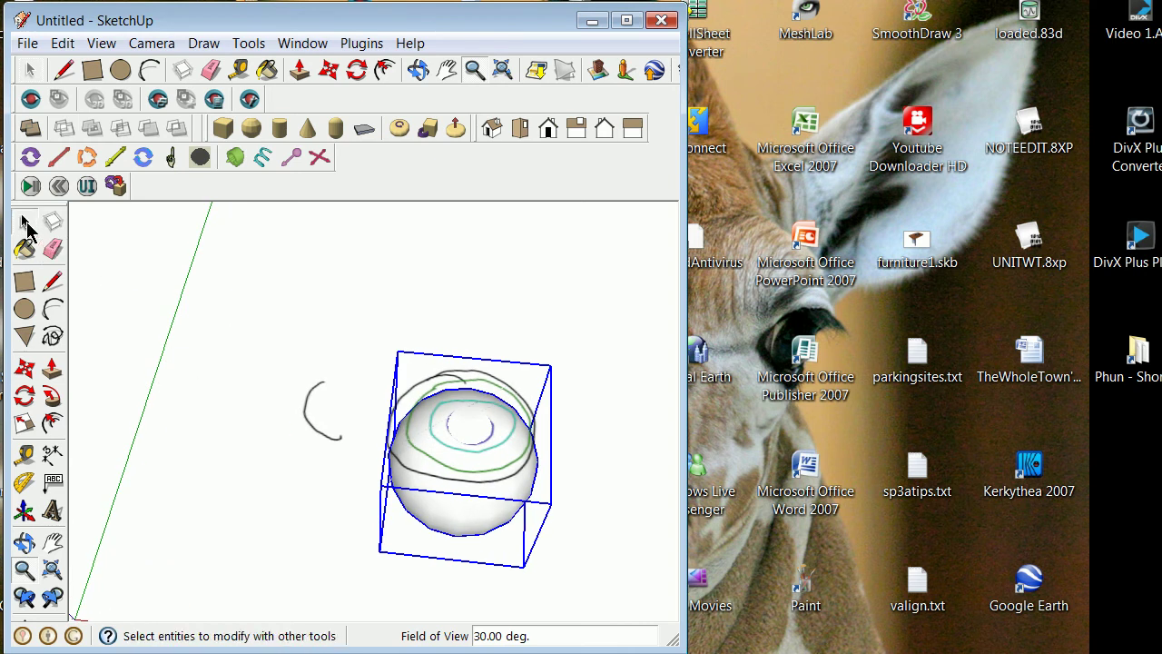
click(24, 221)
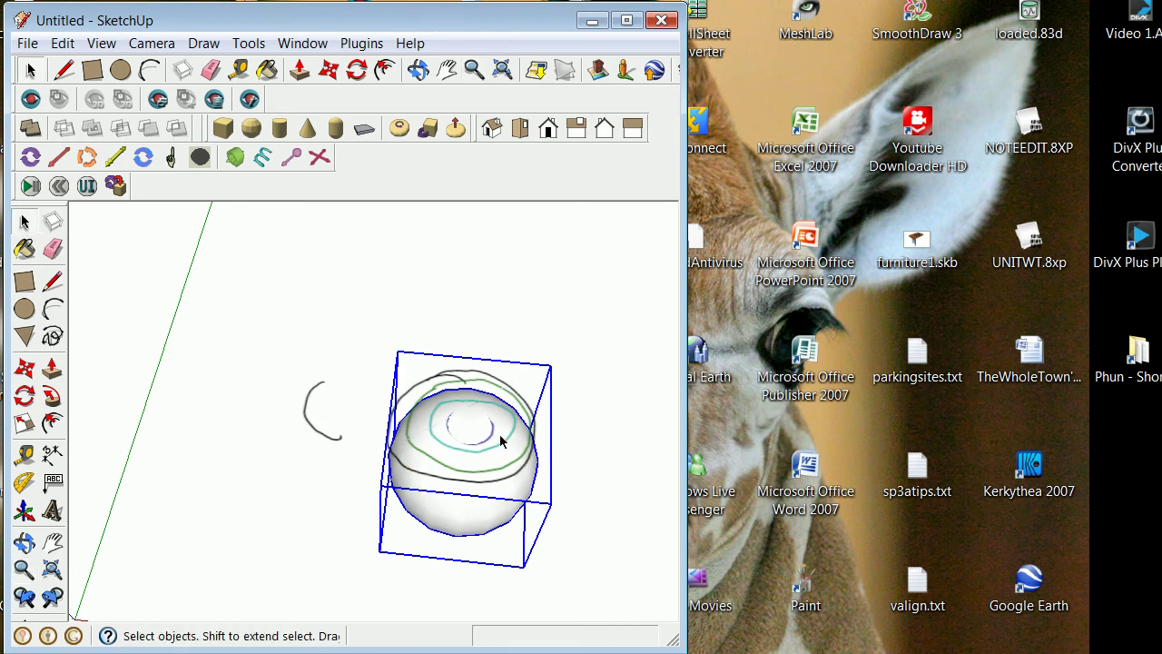
Explode the imported image into a face and sample its junk3 texture with the Paint Bucket
click(255, 420)
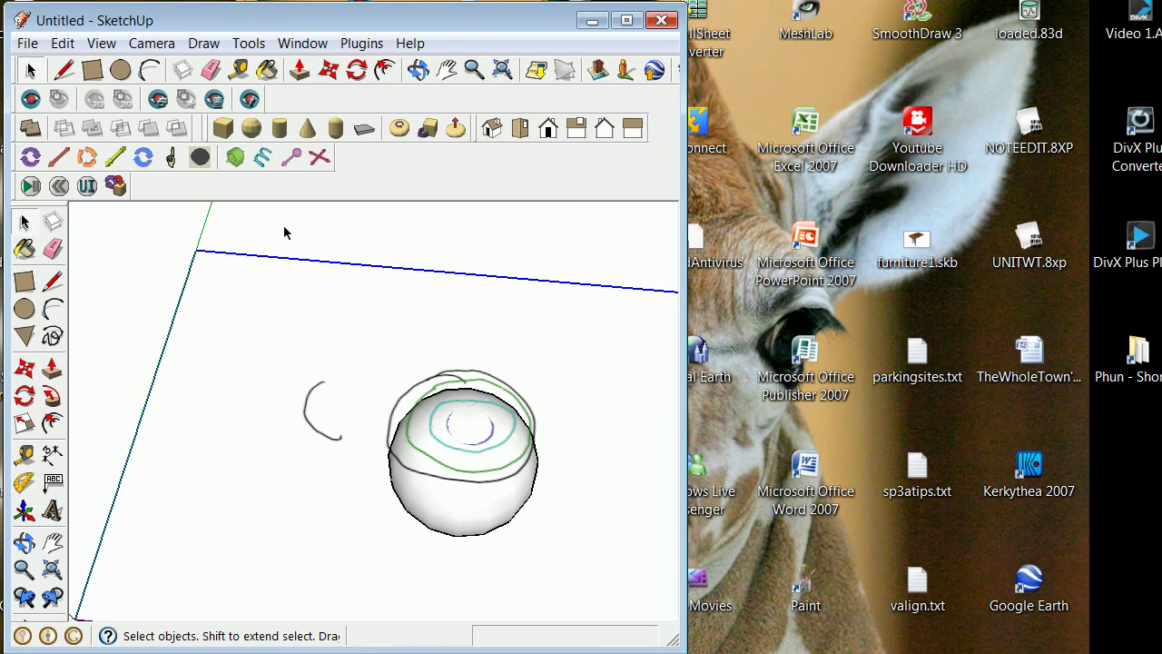
right_click(341, 284)
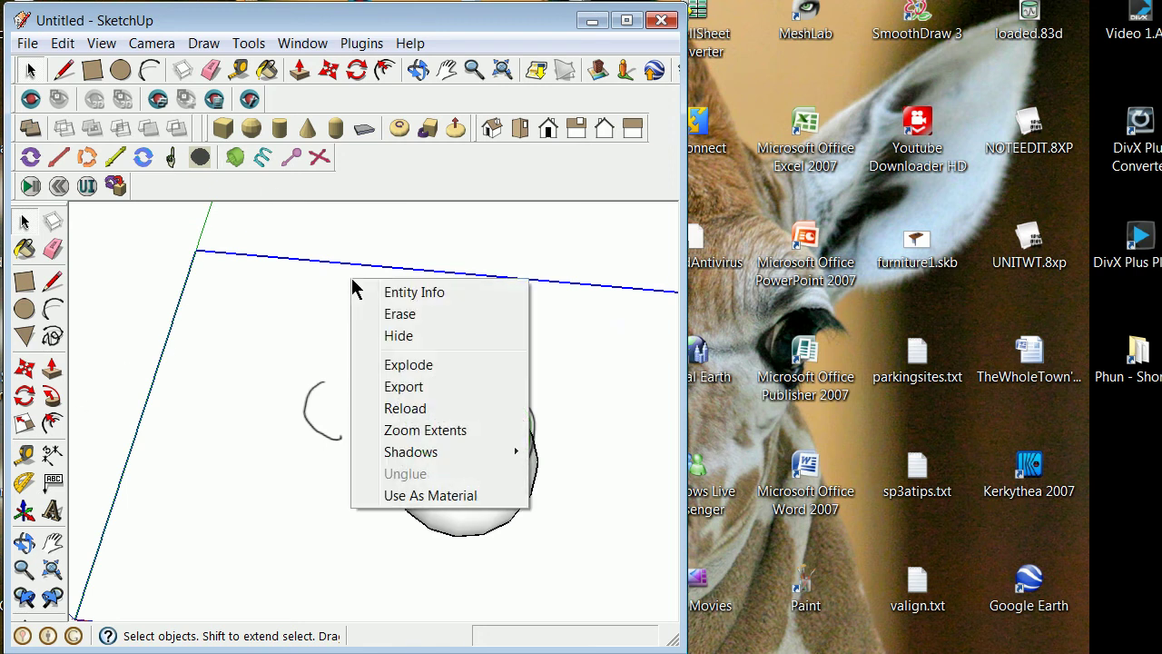
click(389, 364)
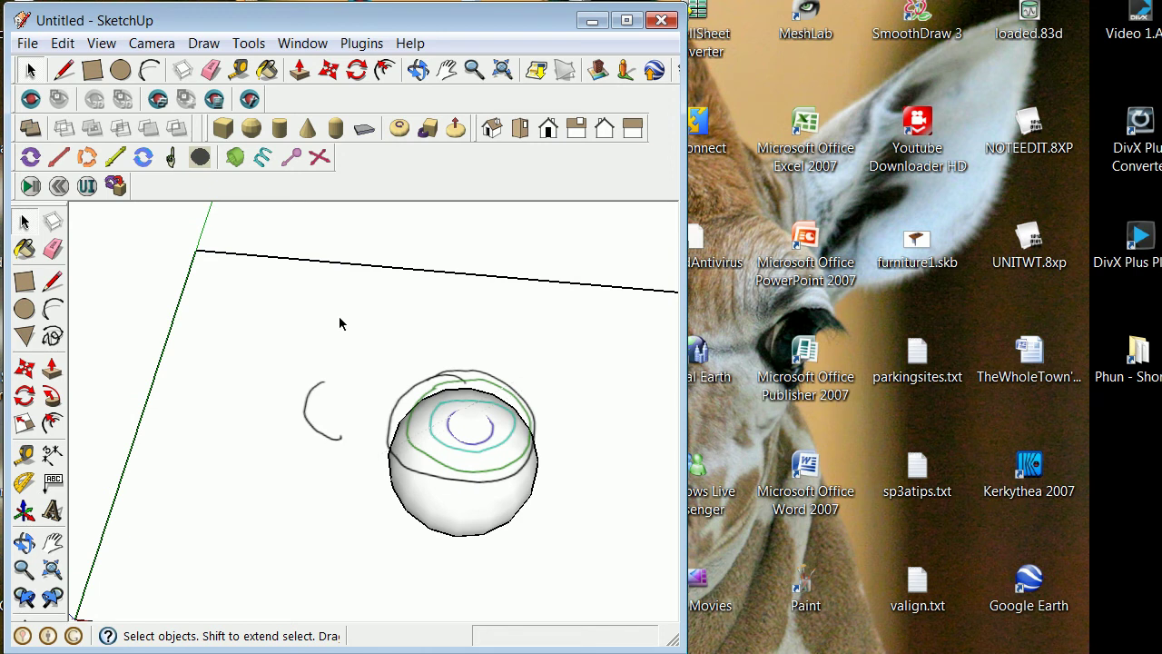
click(54, 251)
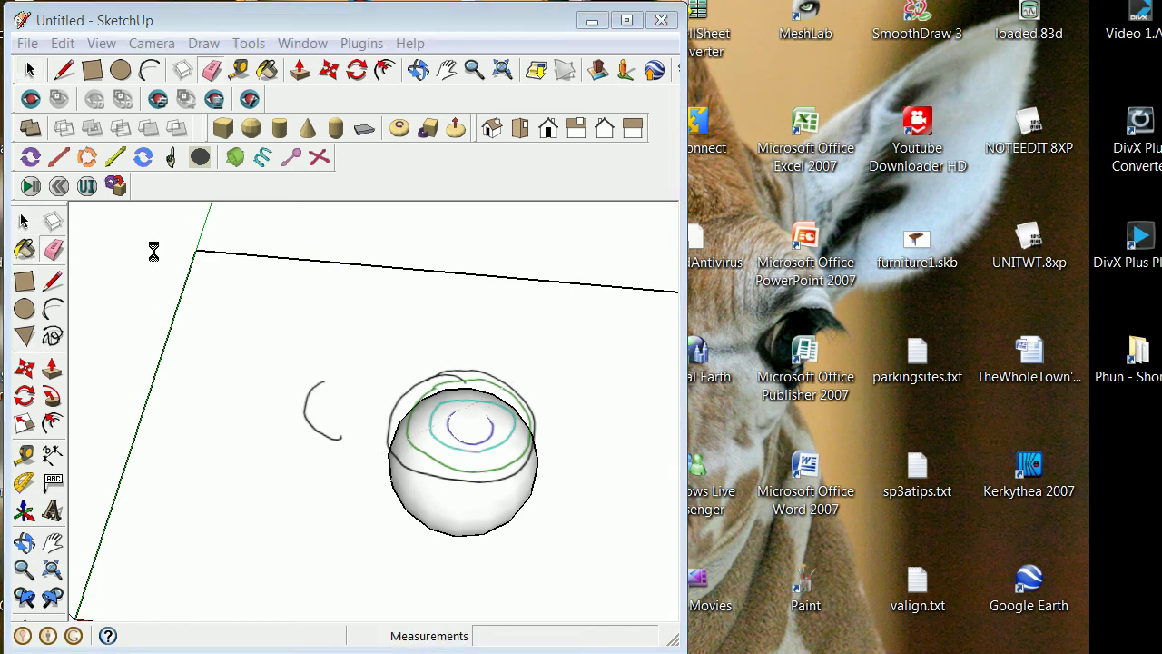
key(b)
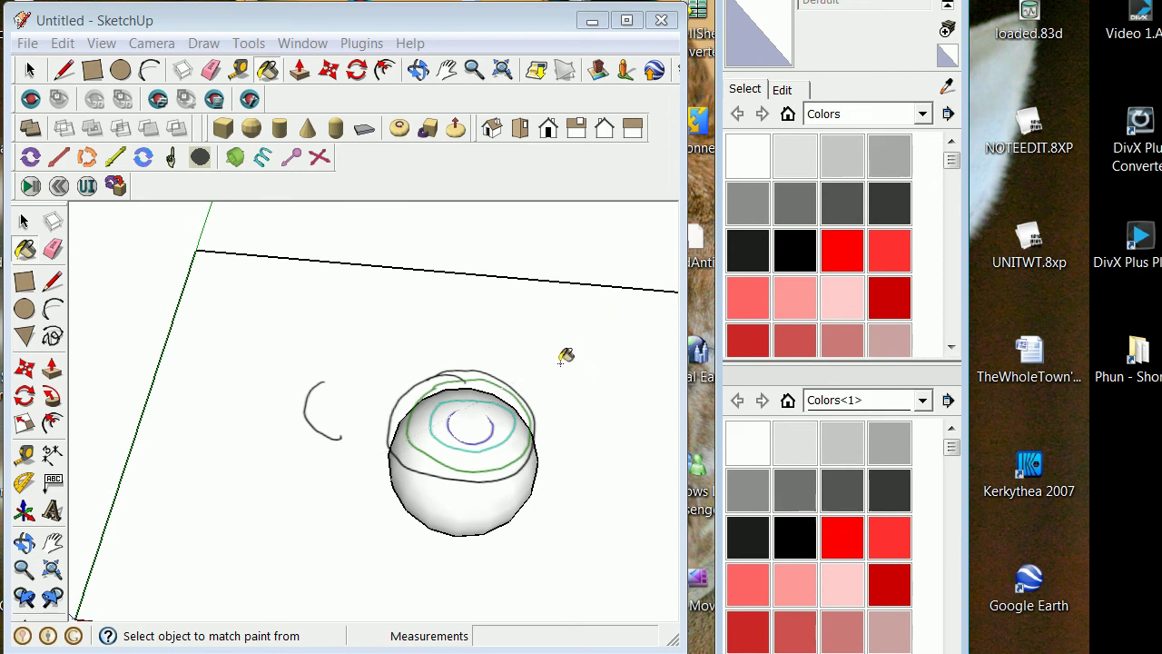
alt+click(545, 306)
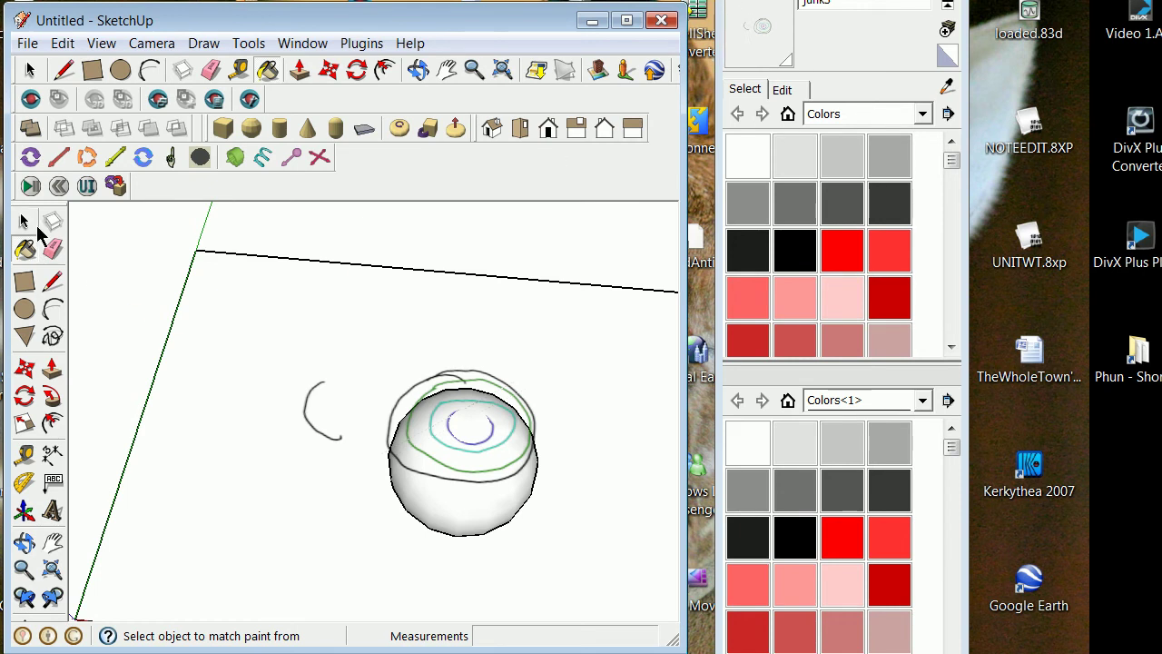
Select the ground face and connected geometry, then orbit to a low side angle
click(24, 221)
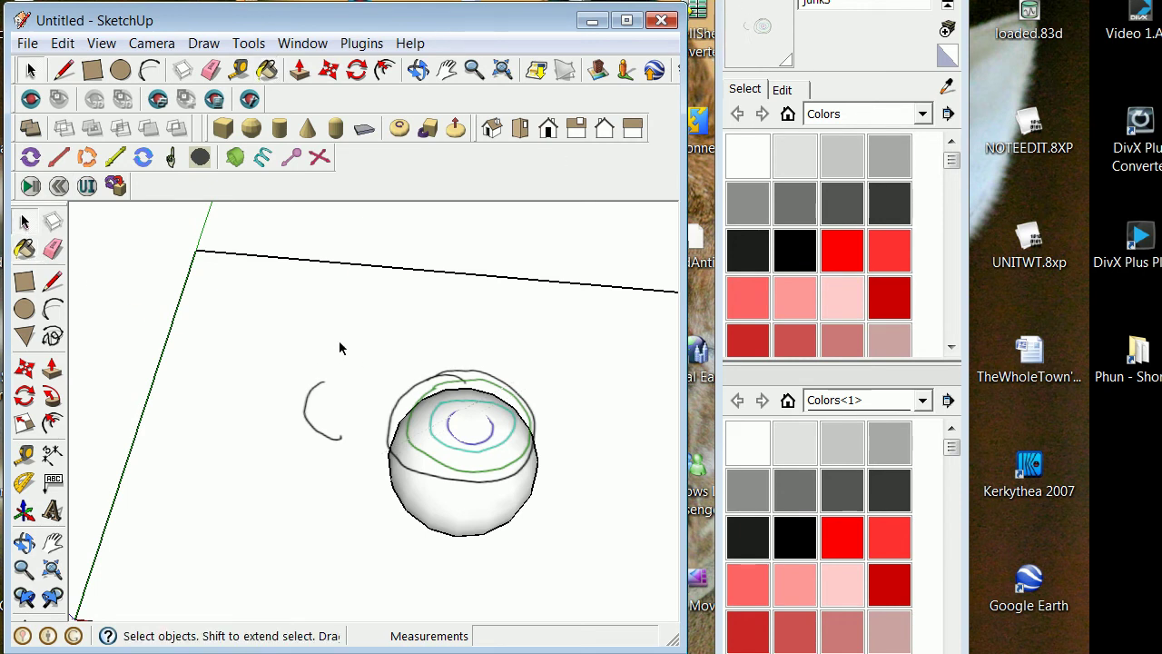
drag(346, 335, 557, 583)
click(628, 228)
triple_click(418, 444)
click(24, 543)
drag(251, 541, 166, 267)
Paint the sphere with the sampled junk3 ring texture
click(24, 221)
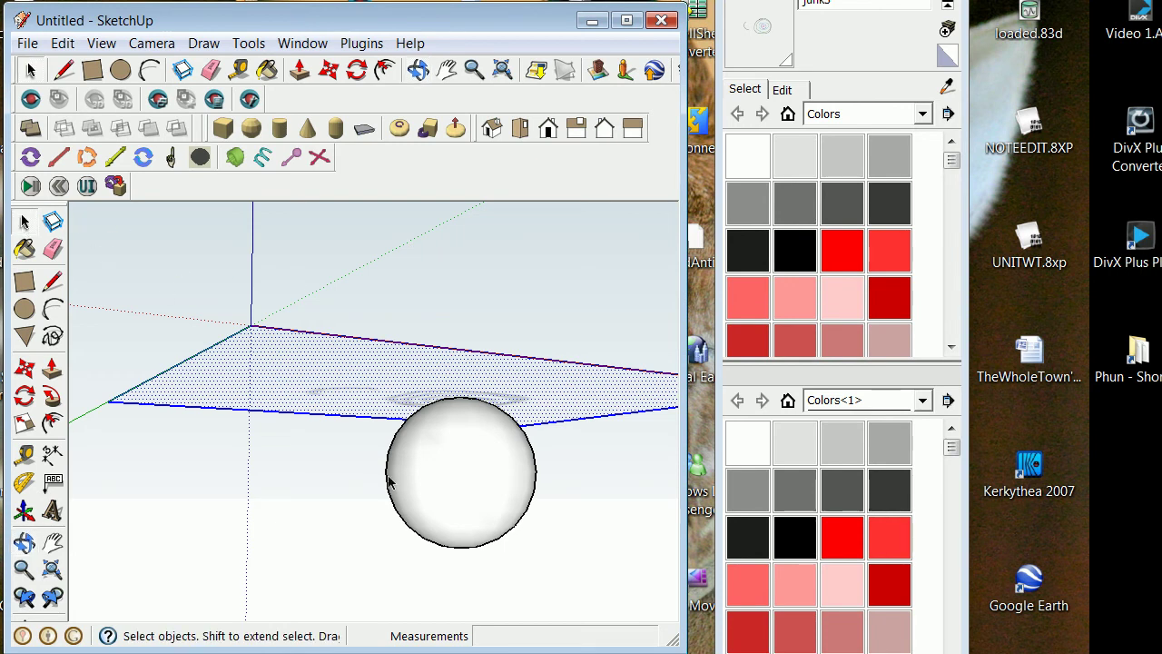
click(453, 481)
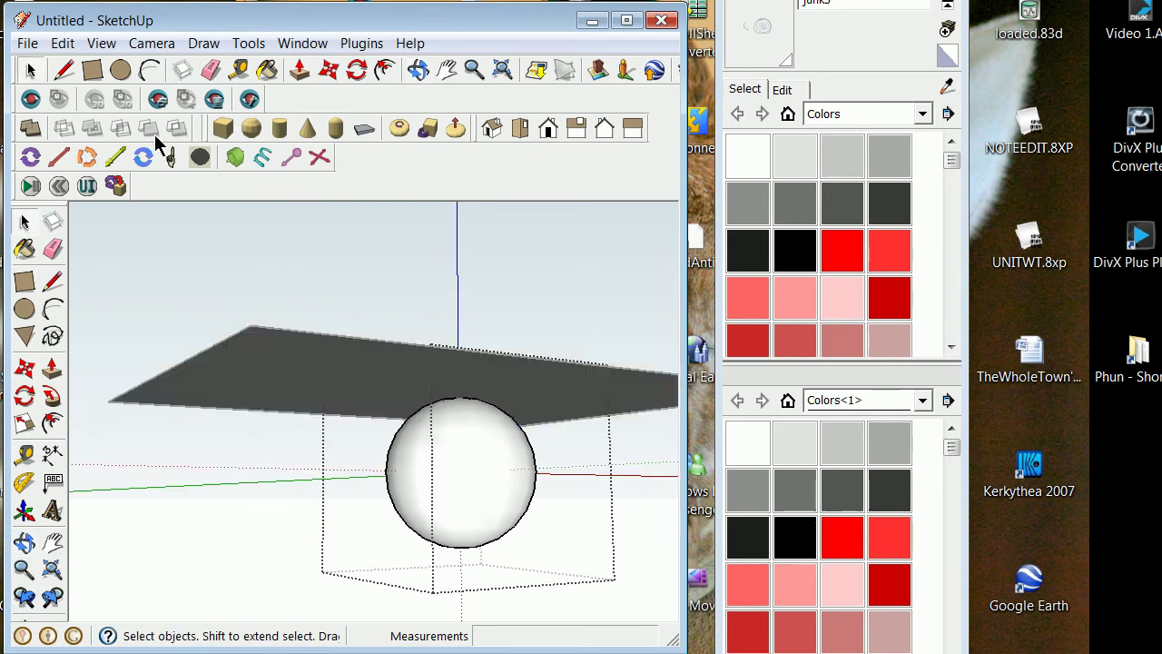
click(24, 249)
click(484, 467)
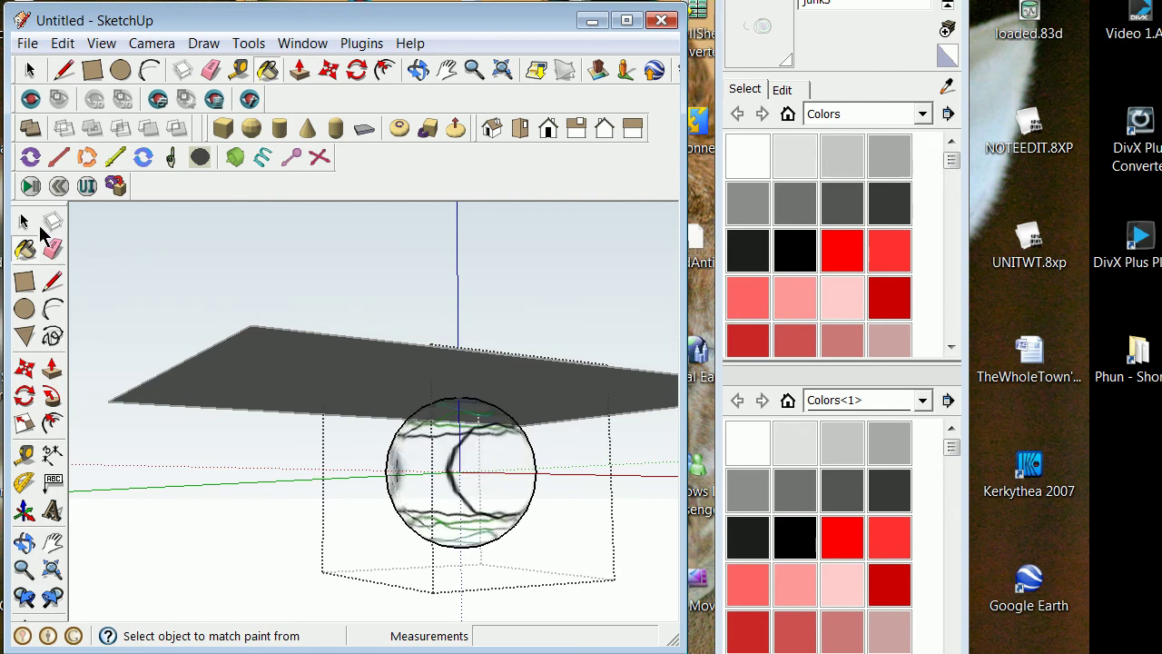
click(25, 221)
Delete the ground plane face inside its group and cut away its leftover edges
double_click(216, 368)
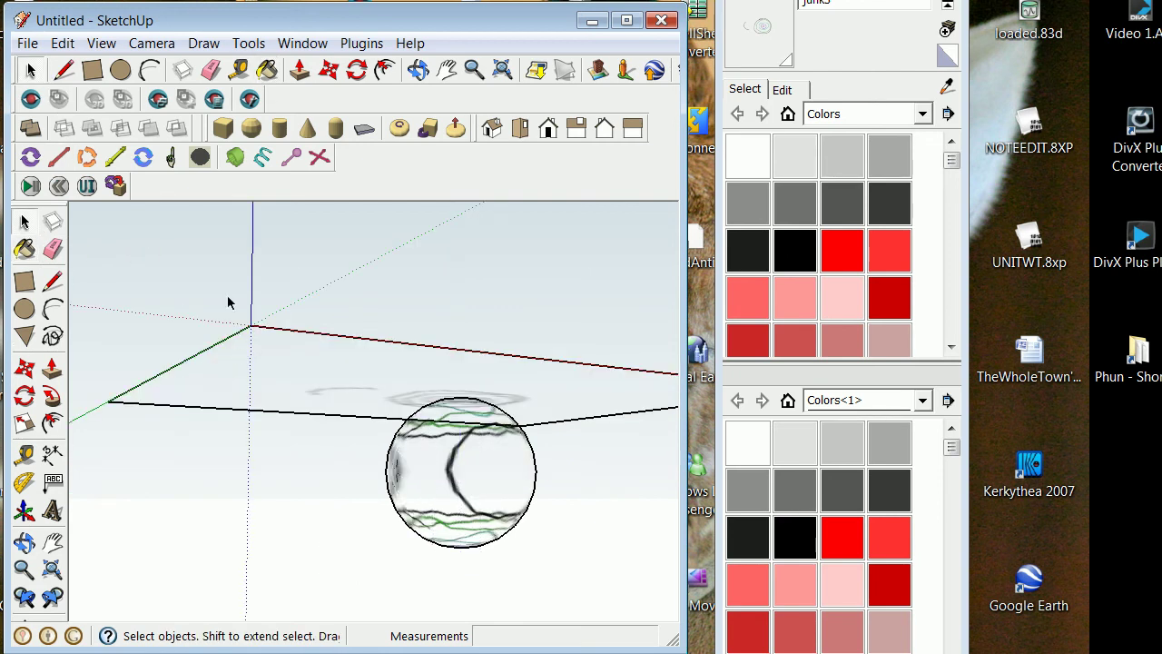
click(243, 359)
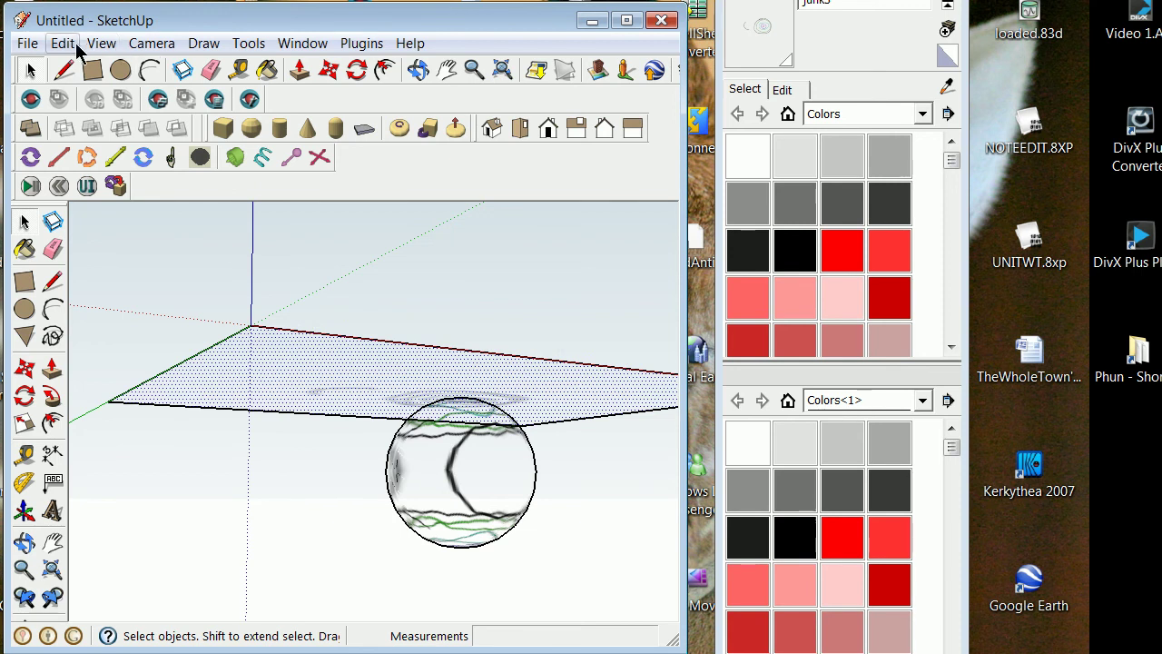
click(63, 42)
click(176, 208)
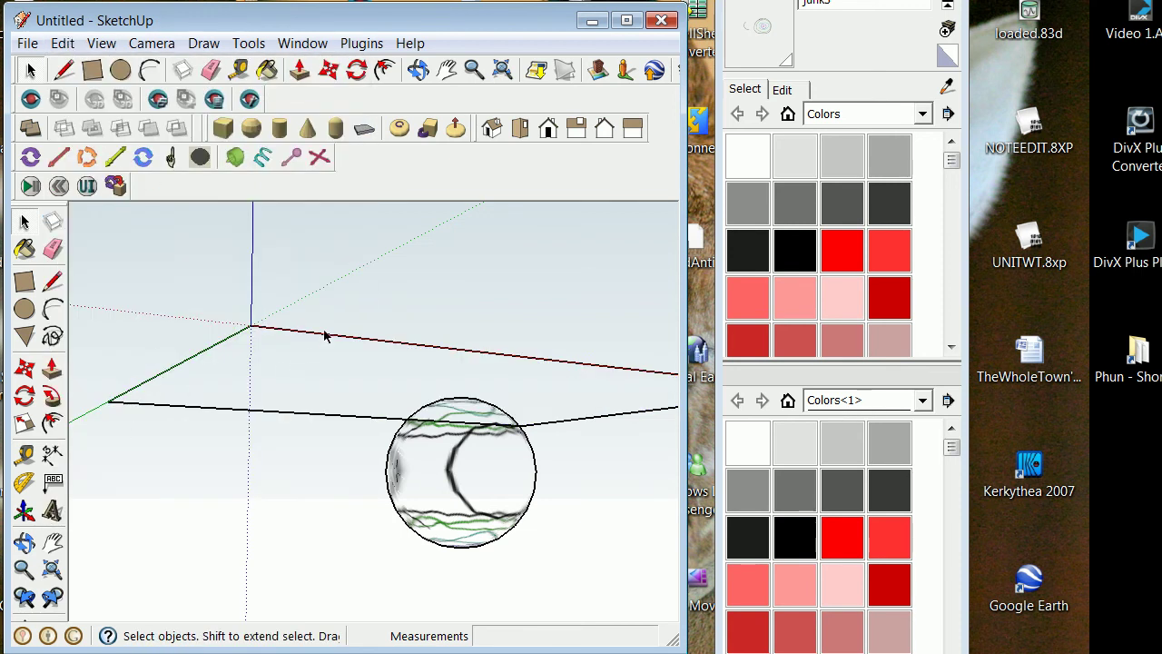
drag(146, 413, 147, 410)
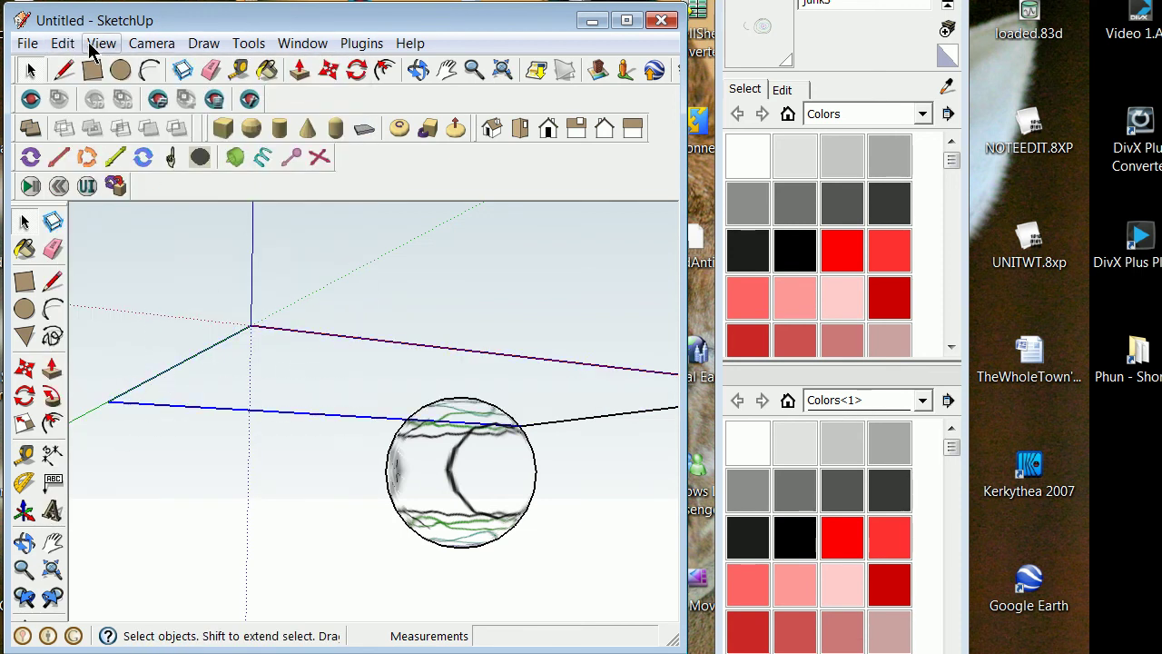
click(61, 43)
click(82, 119)
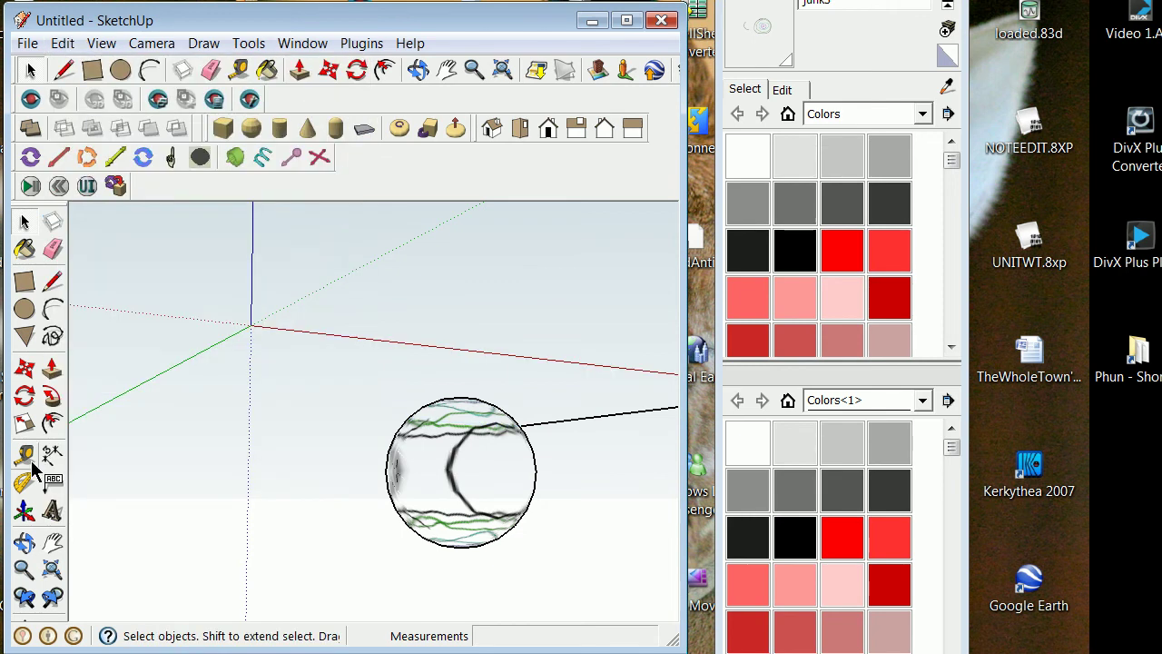
Orbit around the sphere and switch off both Edges and Profiles in the edge style
click(24, 542)
drag(300, 381, 276, 473)
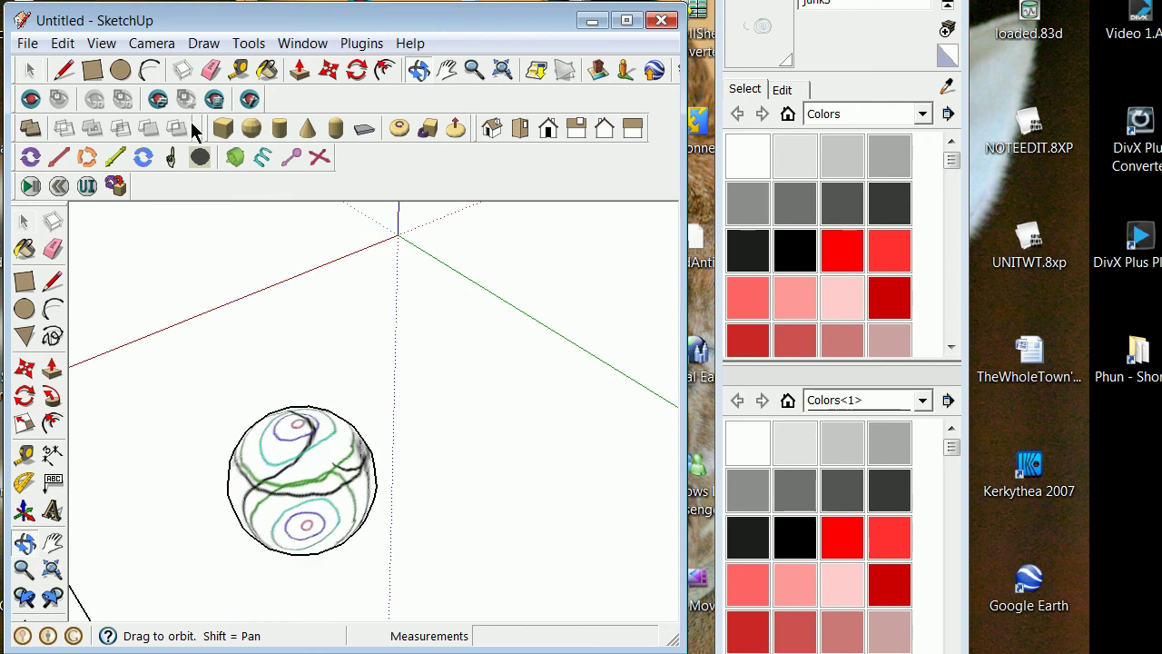
click(100, 42)
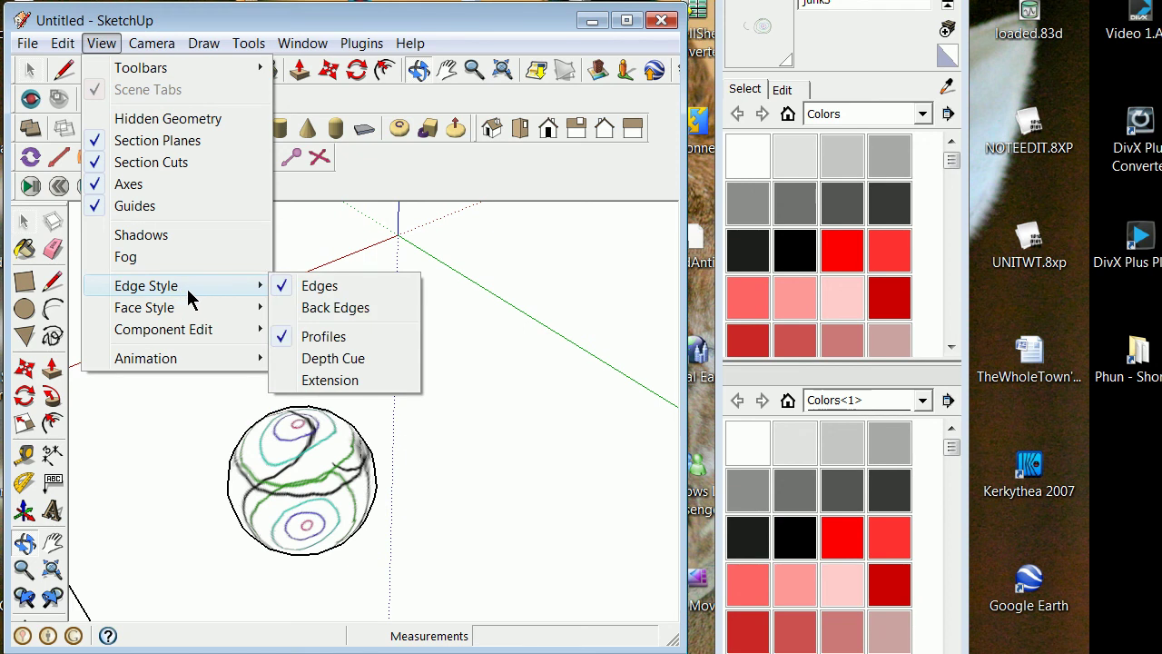
click(289, 287)
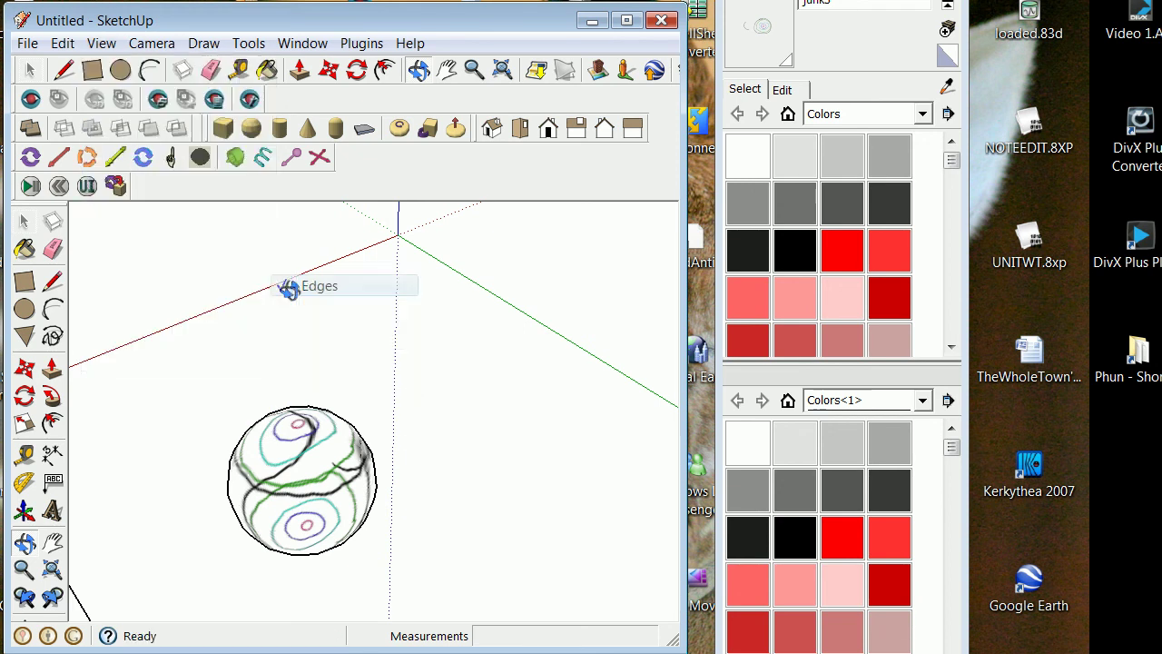
click(115, 45)
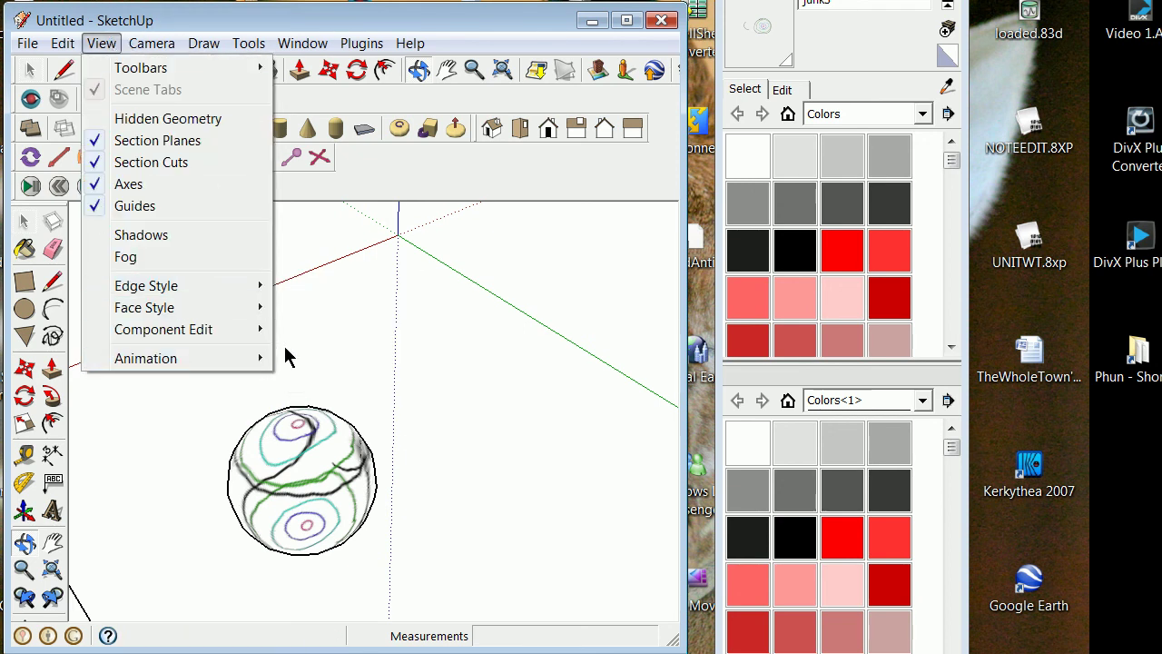
mouse_move(278, 290)
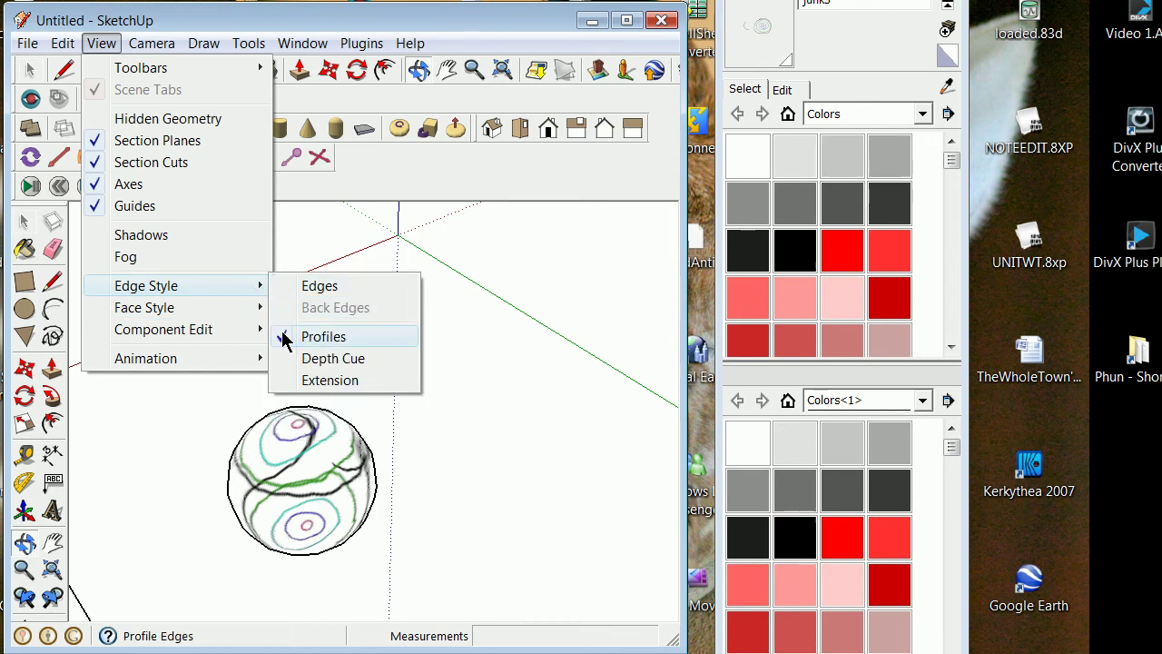
click(285, 336)
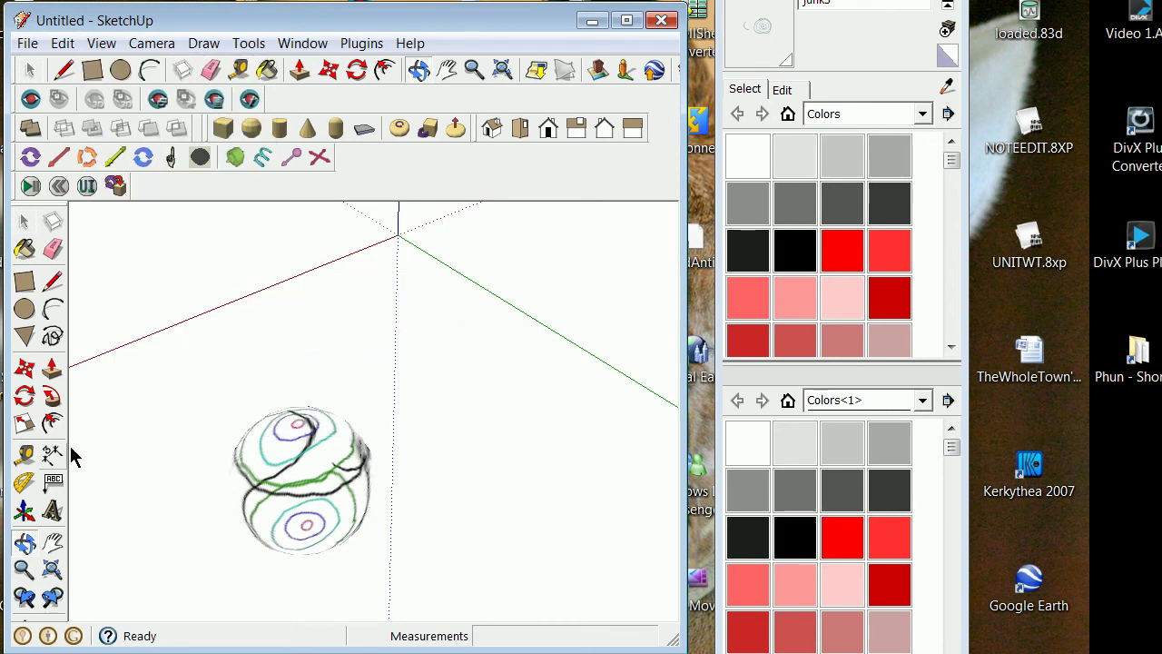
Select the textured sphere group and move it to a new spot in the model
click(24, 542)
mouse_move(205, 514)
mouse_down()
mouse_move(233, 511)
mouse_move(400, 410)
mouse_move(353, 415)
mouse_move(254, 469)
mouse_move(247, 389)
mouse_move(397, 459)
mouse_move(332, 472)
mouse_move(431, 386)
mouse_move(401, 402)
mouse_move(542, 347)
mouse_move(511, 403)
mouse_move(555, 391)
mouse_move(231, 281)
mouse_up()
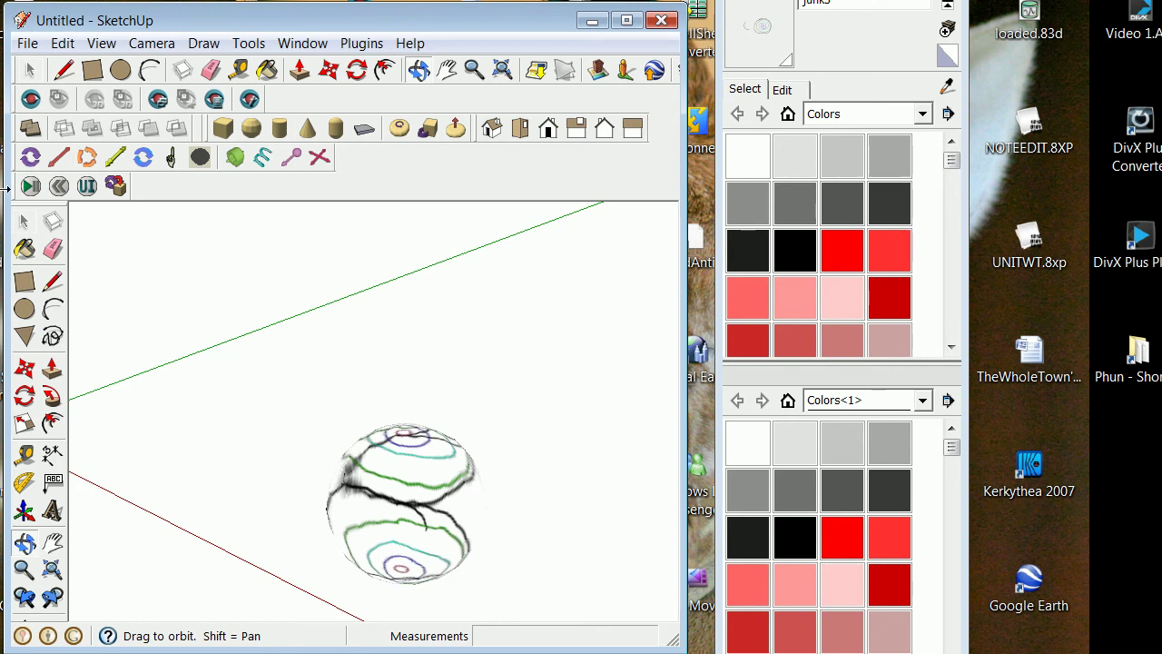
drag(324, 451, 379, 443)
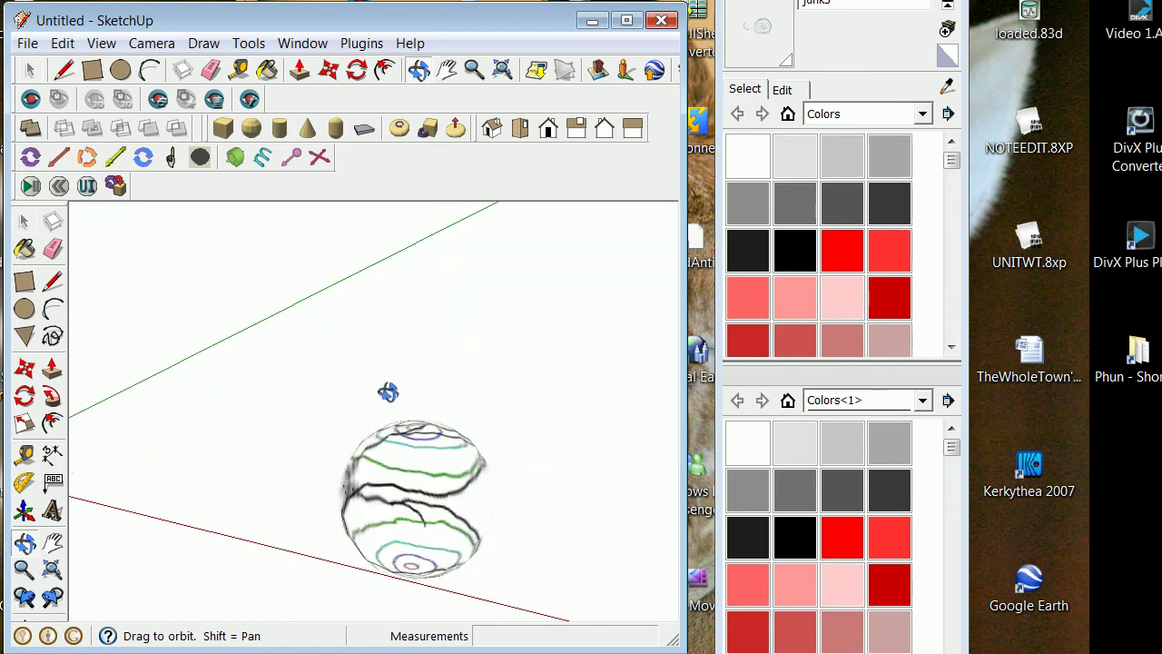
drag(364, 543, 322, 408)
click(26, 221)
click(359, 527)
click(25, 368)
click(260, 464)
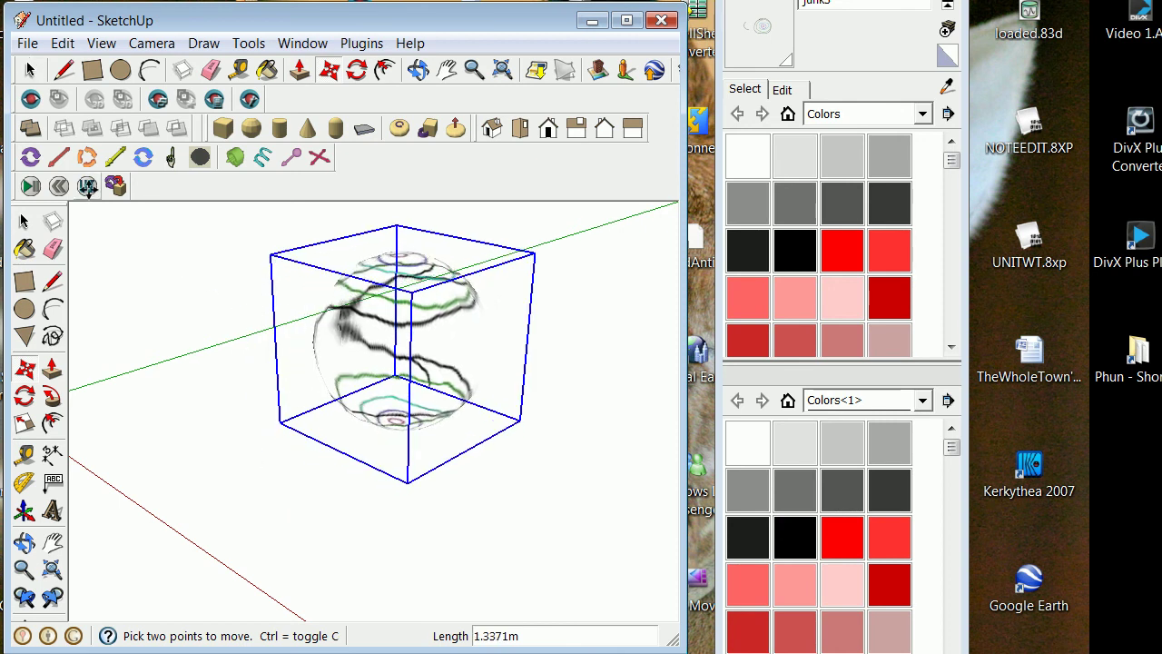
click(164, 317)
Deselect the sphere and tilt the view to check its new position
click(27, 221)
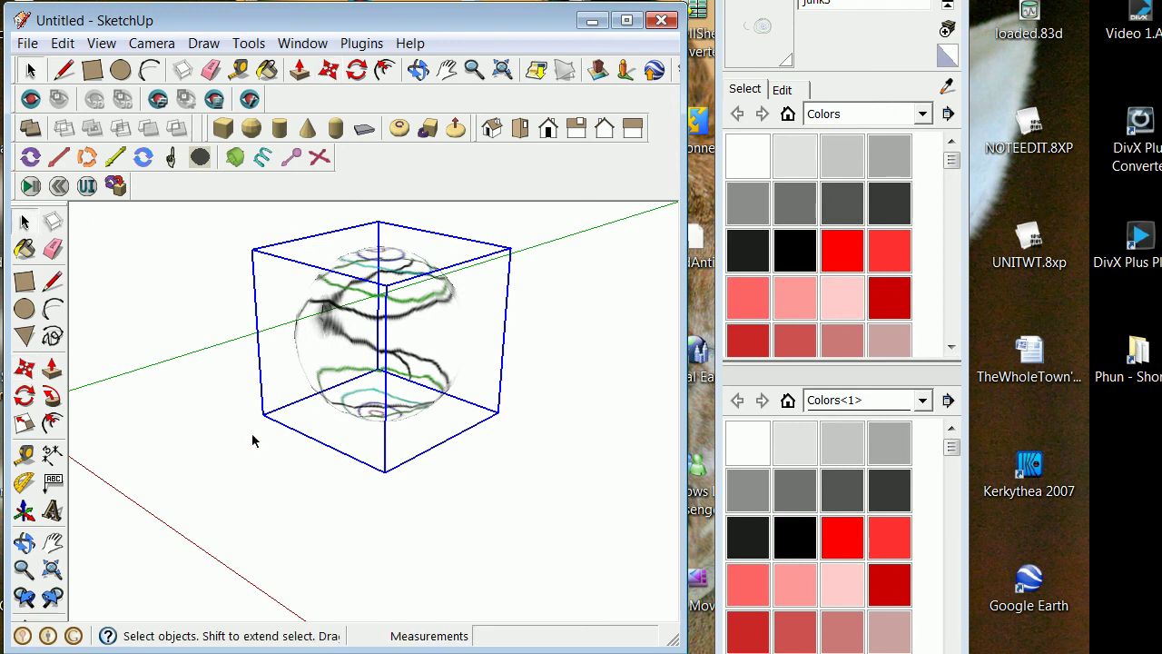
click(408, 467)
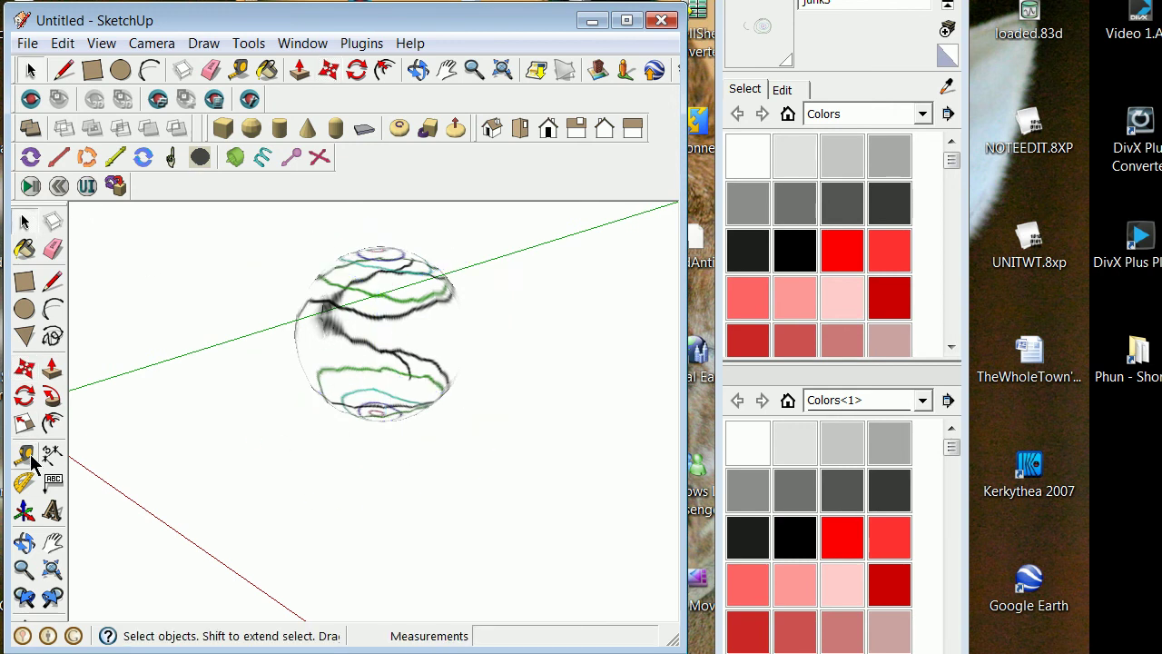
click(24, 542)
drag(98, 534, 191, 396)
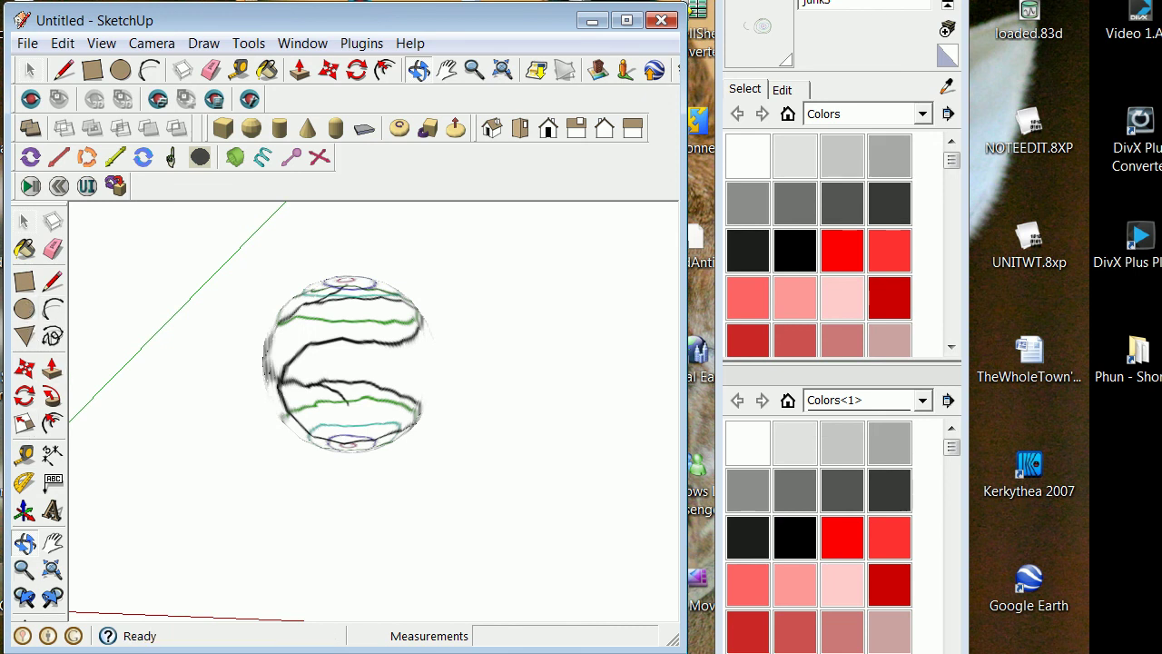
Draw a small circle left of the sphere and push/pull it up into a cylinder
click(25, 309)
click(157, 500)
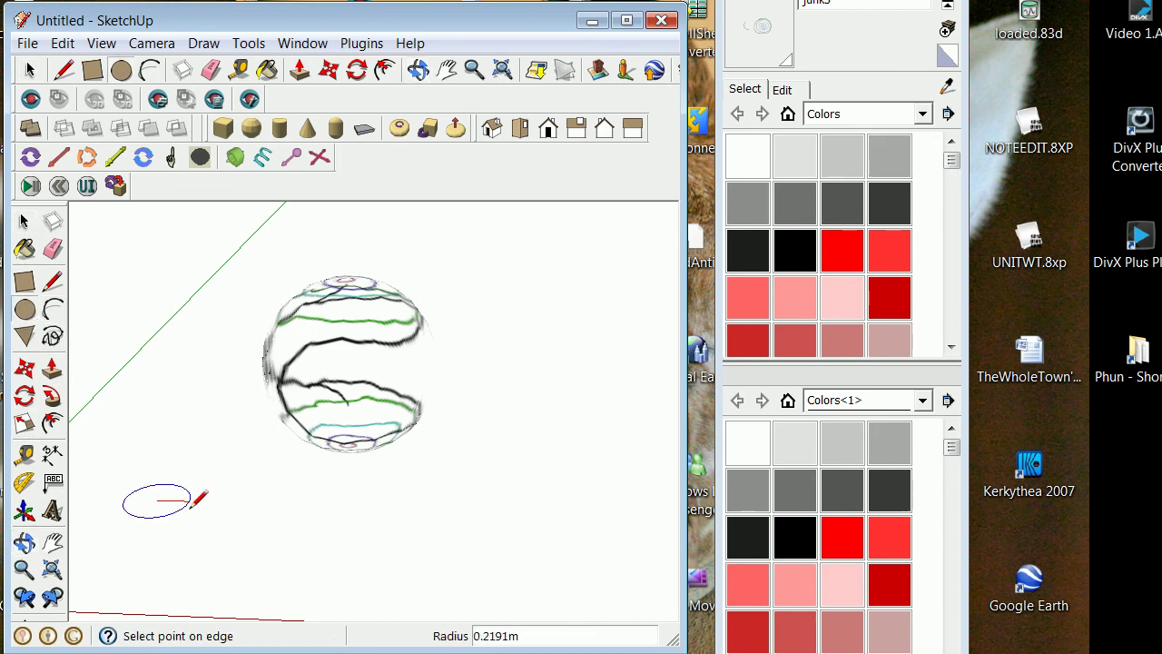
click(191, 502)
click(52, 366)
click(151, 508)
click(144, 356)
Select the whole cylinder and make it a group
click(24, 221)
key(p)
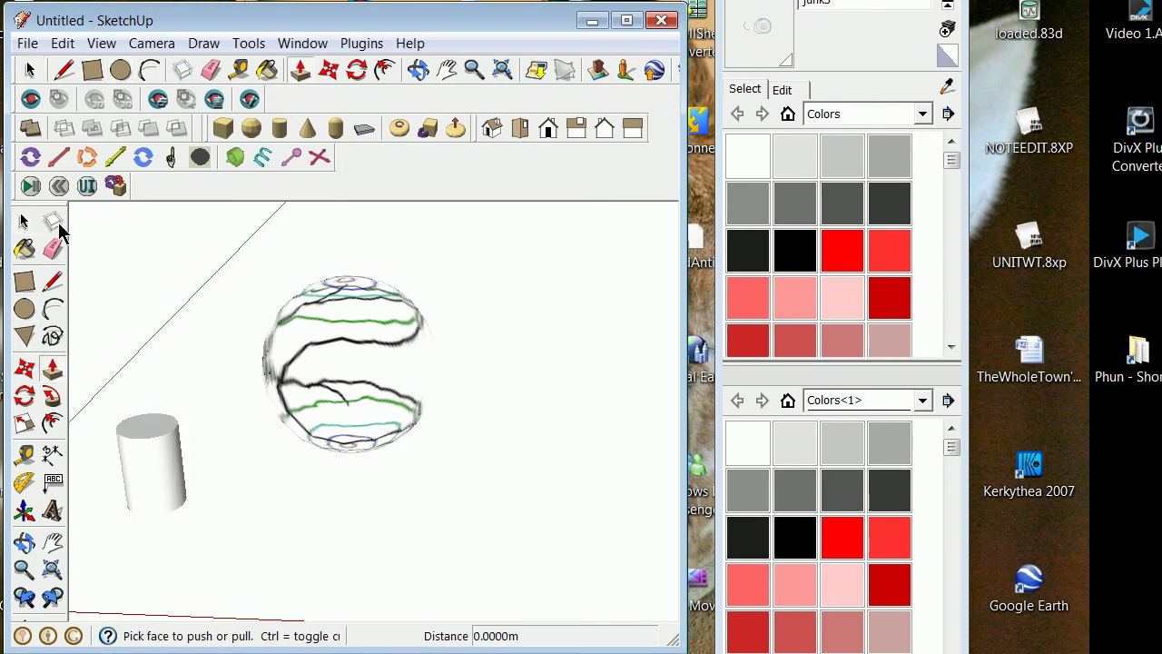
click(27, 222)
drag(80, 363, 196, 577)
right_click(155, 484)
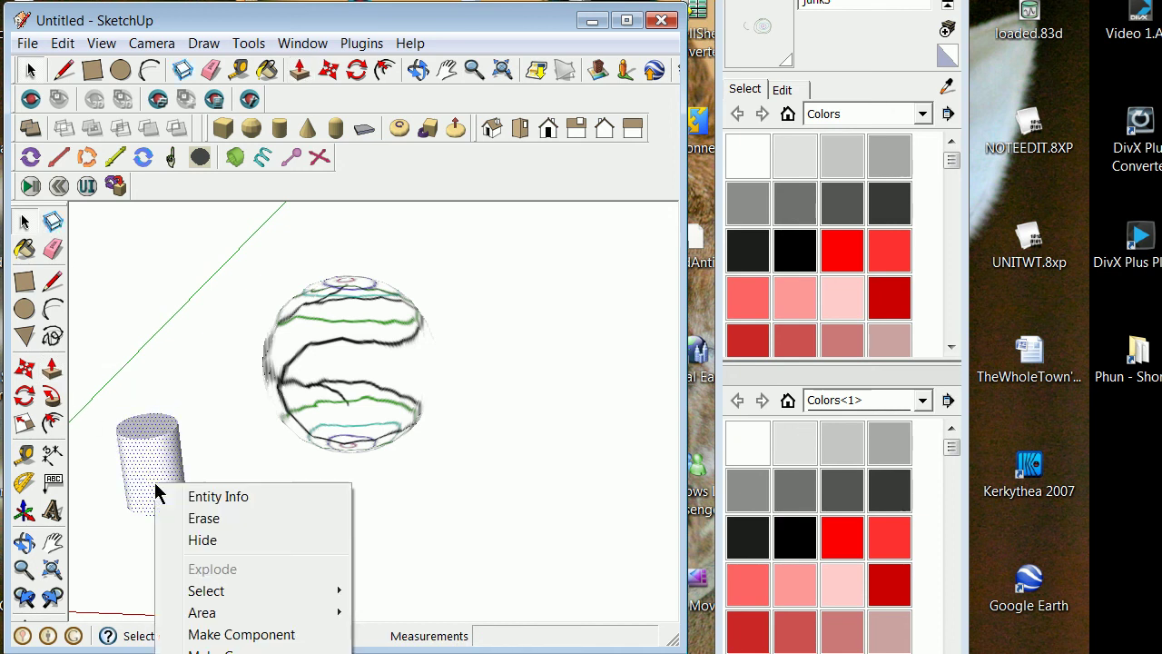
click(218, 652)
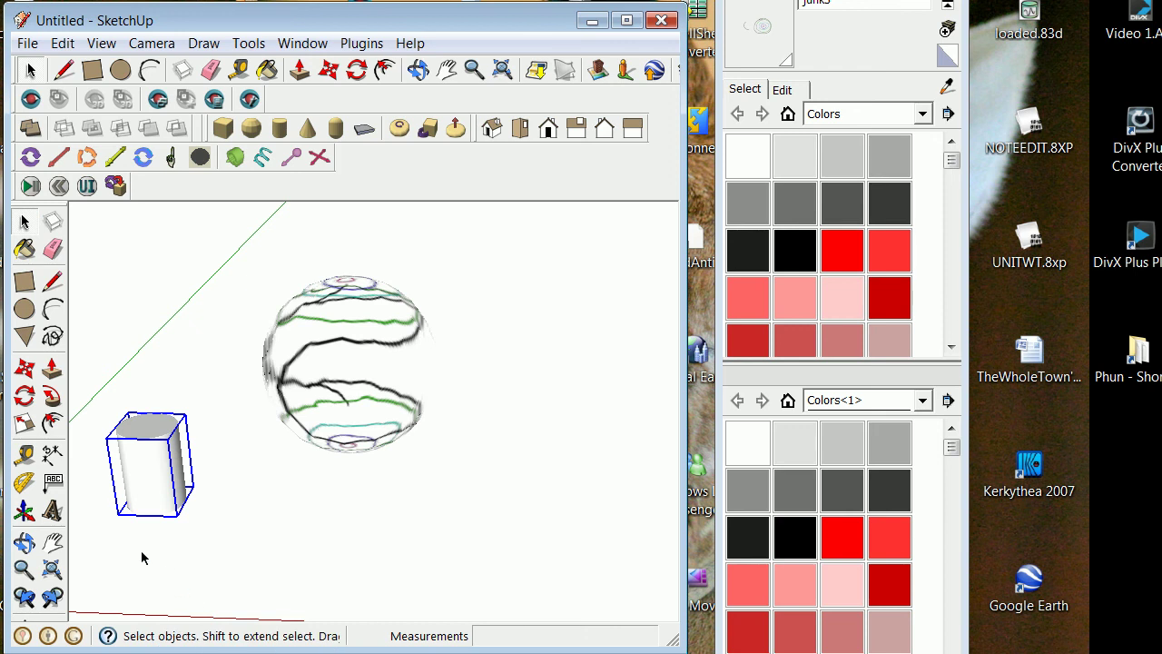
Move the cylinder group into the lower centre of the sphere
click(24, 368)
click(152, 515)
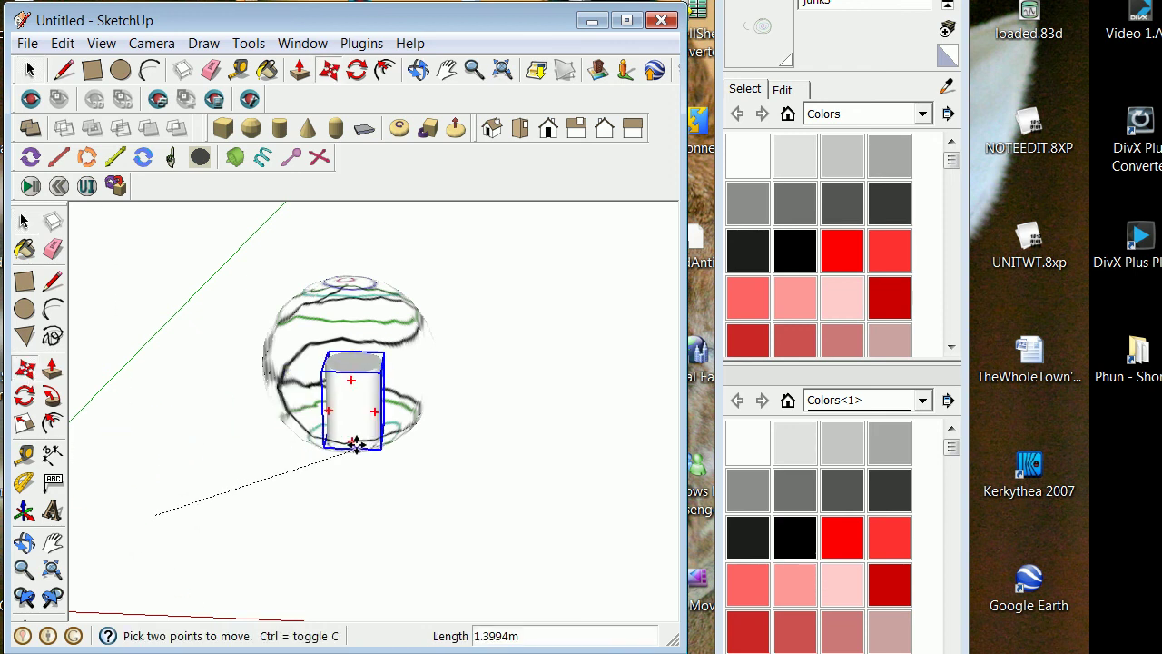
click(346, 443)
Deselect the cylinder and orbit around to see it standing inside the sphere
click(24, 542)
drag(309, 445, 285, 493)
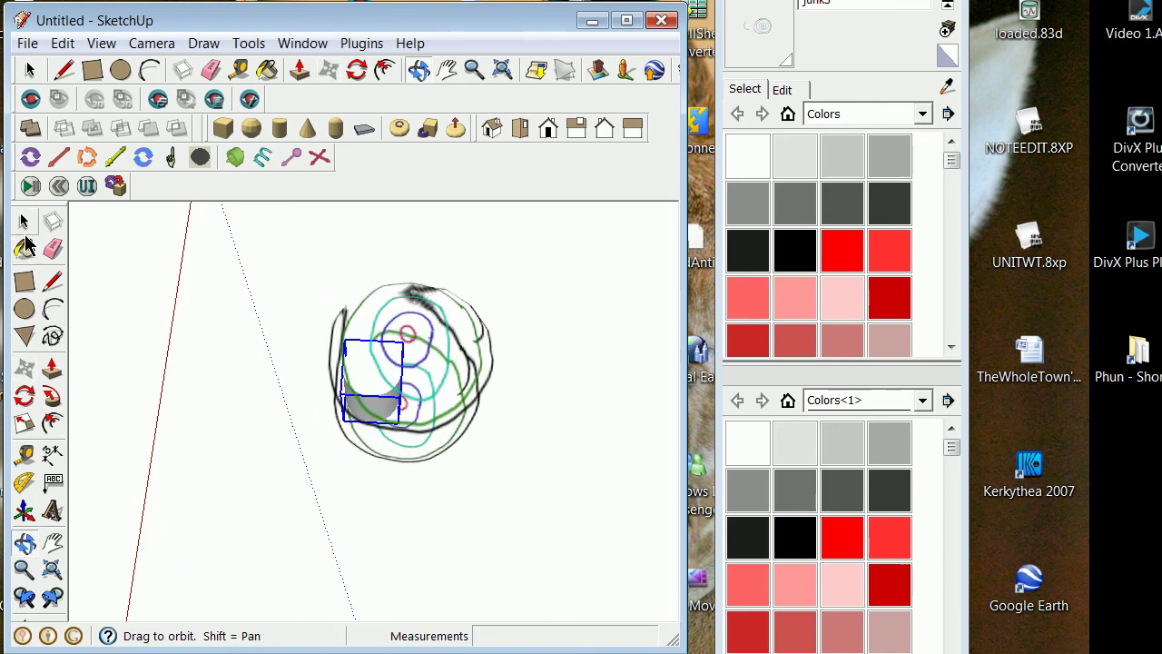
click(23, 221)
click(296, 403)
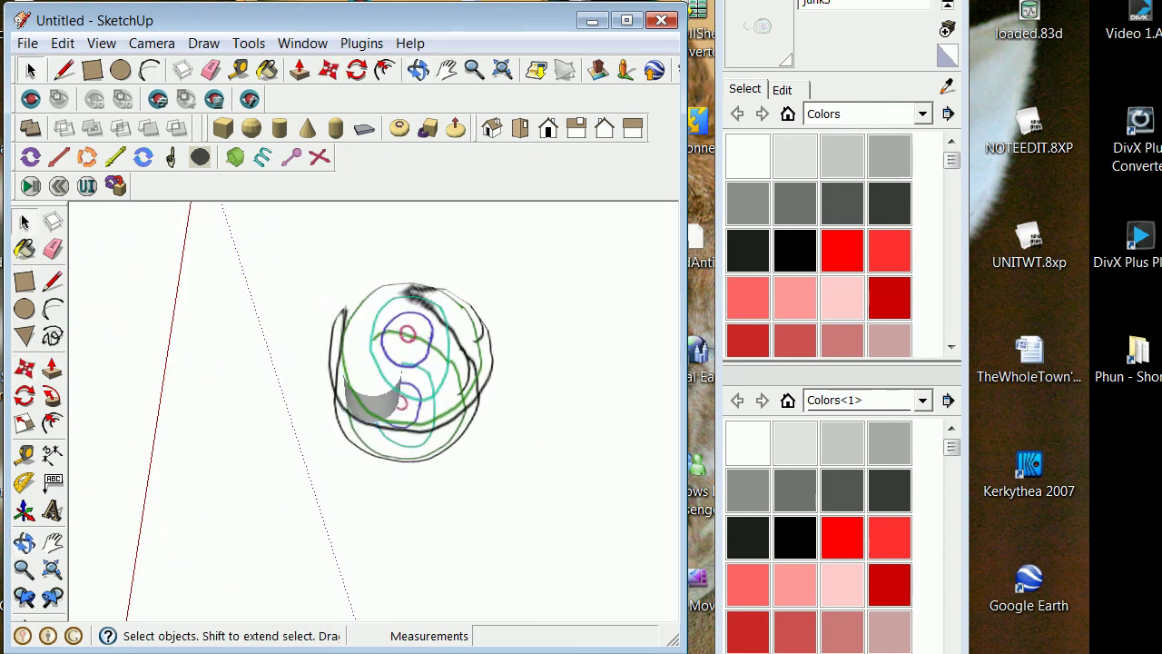
click(23, 542)
drag(299, 454, 325, 560)
scroll(428, 424, up, 6)
drag(145, 613, 171, 587)
drag(171, 586, 350, 475)
scroll(350, 475, down, 5)
drag(248, 493, 330, 521)
Zoom to inspect the ring texture, then switch to the standard Top view
scroll(327, 509, up, 5)
scroll(355, 468, down, 1)
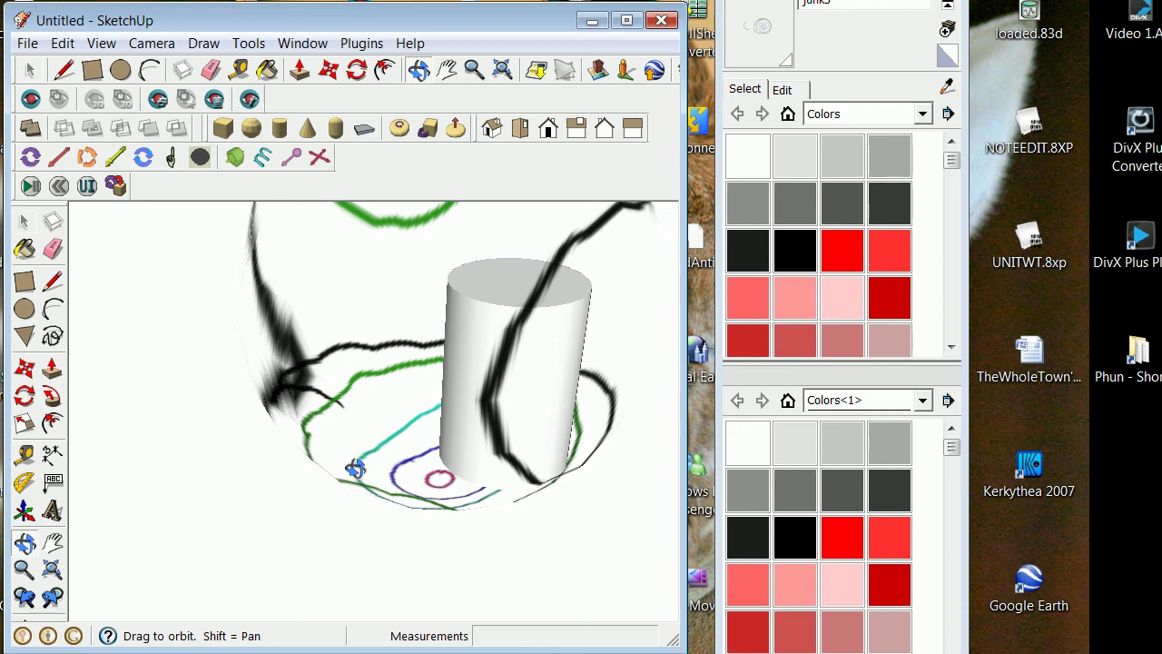
scroll(318, 394, down, 6)
scroll(373, 314, up, 5)
scroll(373, 314, down, 2)
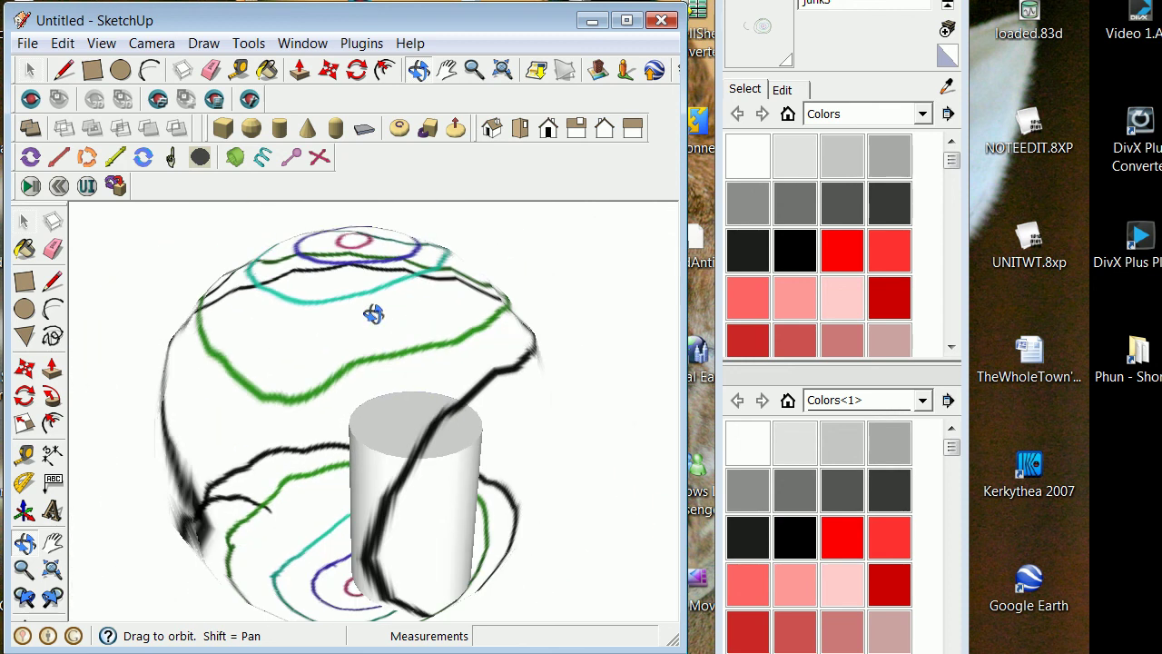
scroll(373, 315, down, 1)
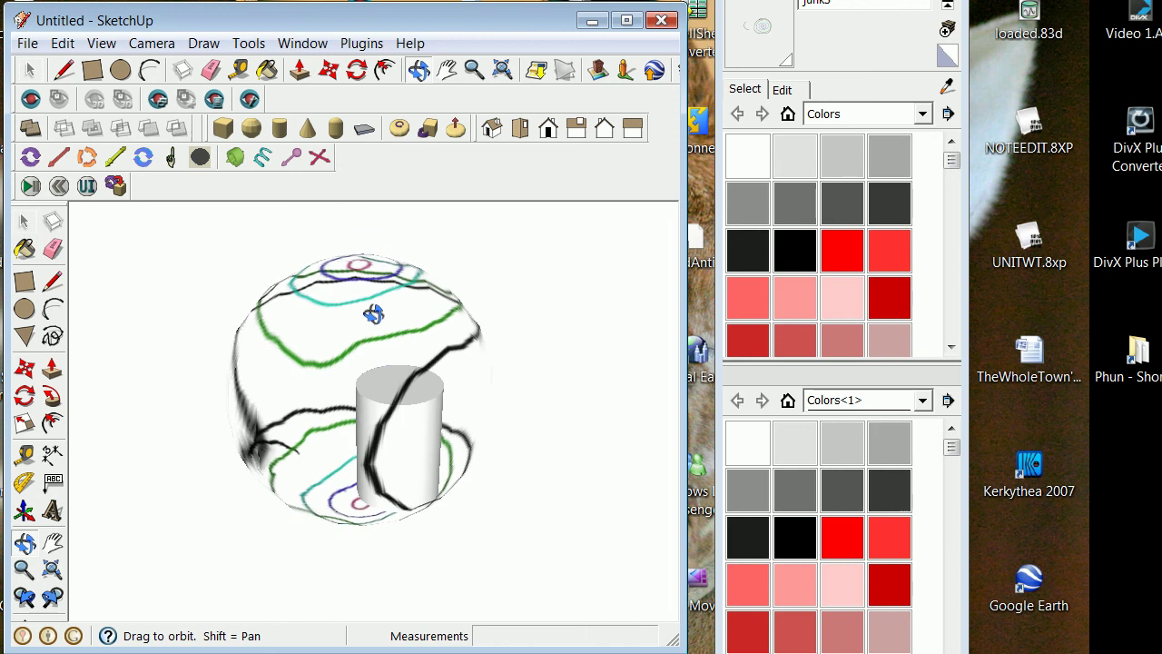
scroll(362, 335, up, 5)
scroll(361, 336, down, 4)
scroll(361, 317, up, 3)
scroll(360, 317, down, 2)
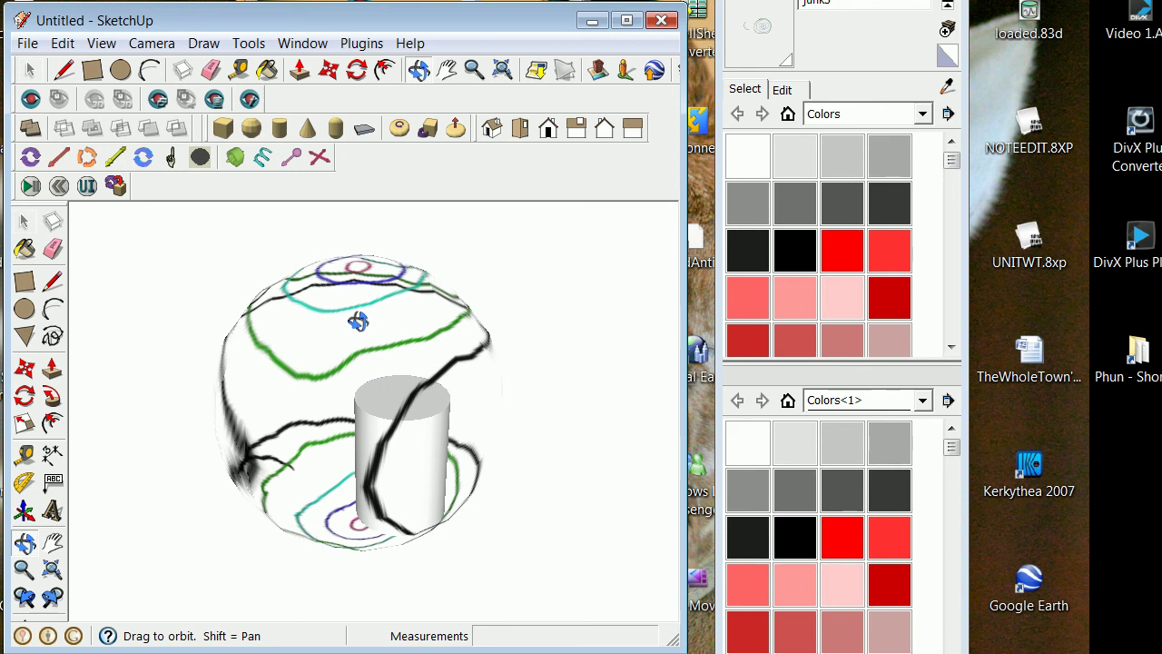
key(F2)
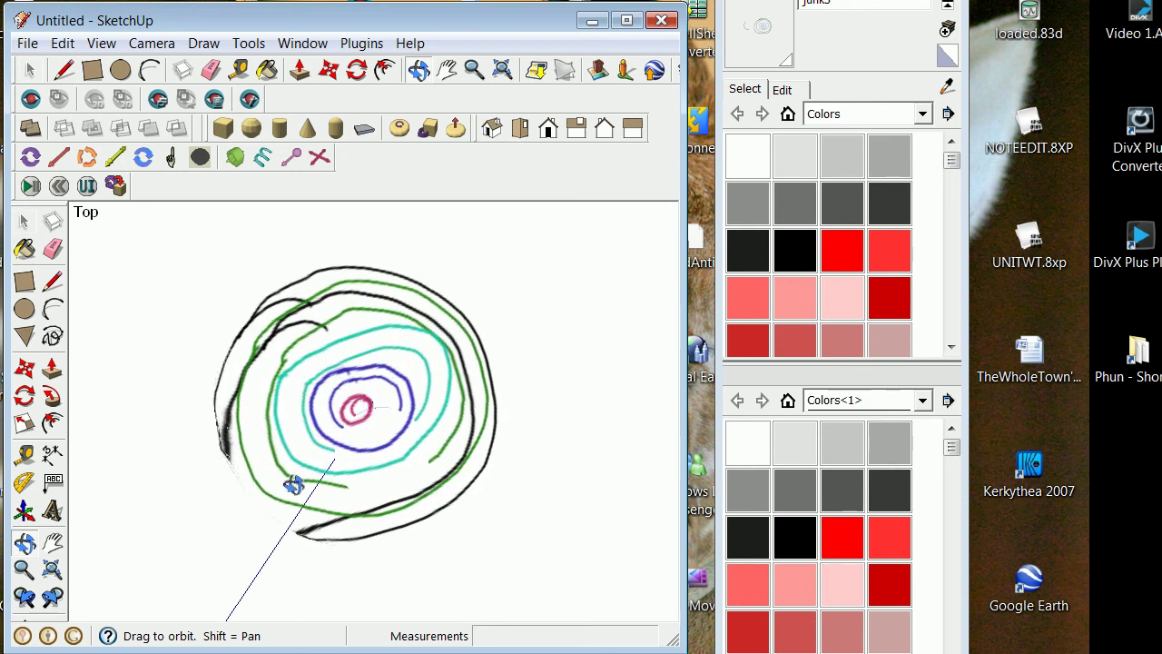